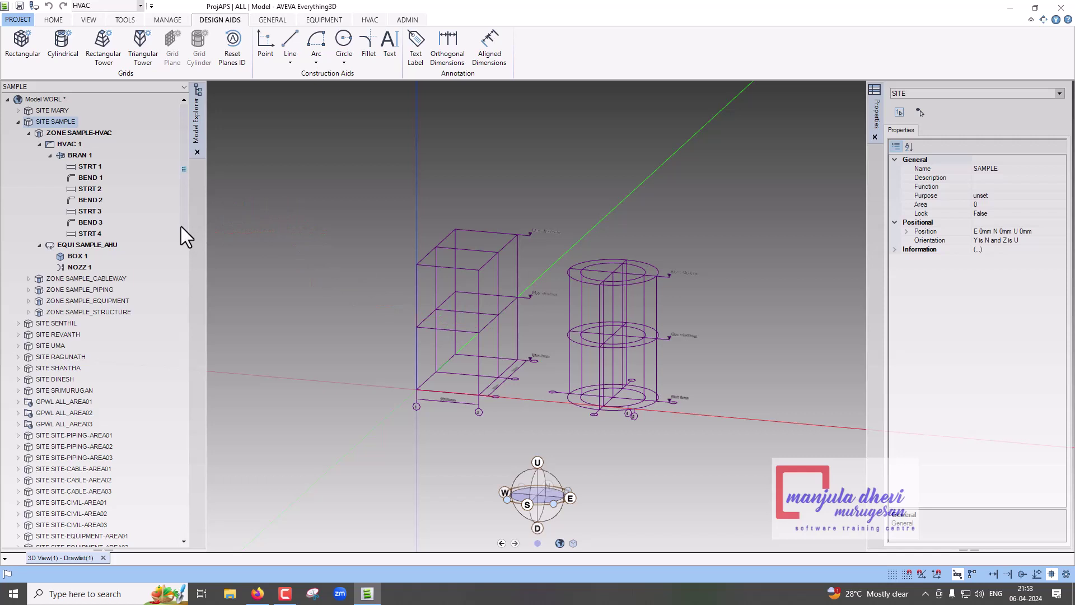
Step: Add the SAMPLE_SECTION framework from the SAMPLE_STRU structure to the 3D view
{"action": "scroll", "coordinate": [180, 226], "scroll_direction": "down", "scroll_amount": 2}
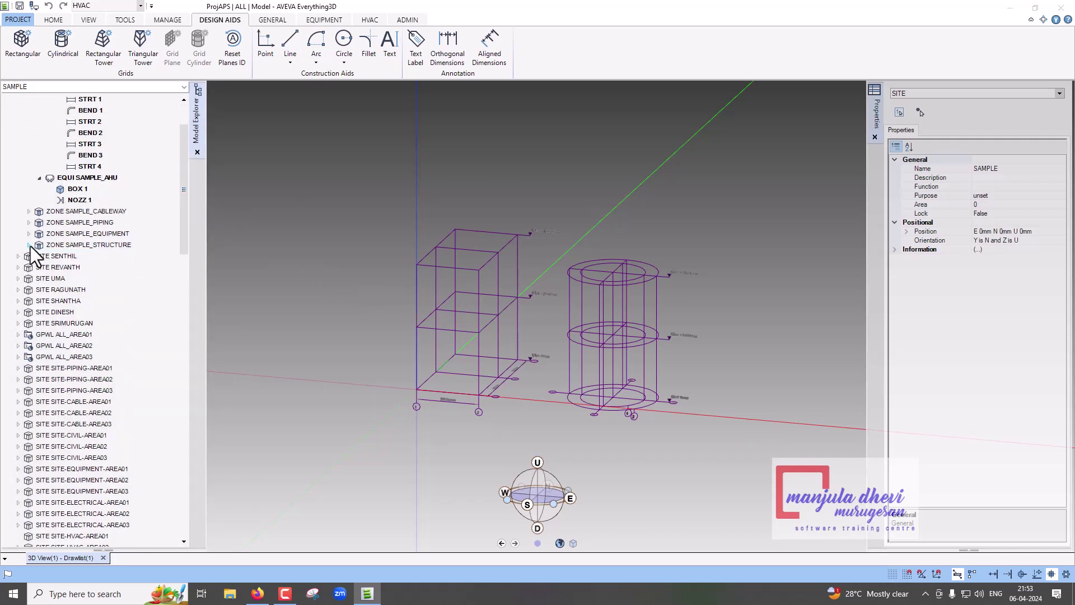
{"action": "left_click", "coordinate": [28, 245]}
{"action": "left_click", "coordinate": [38, 256]}
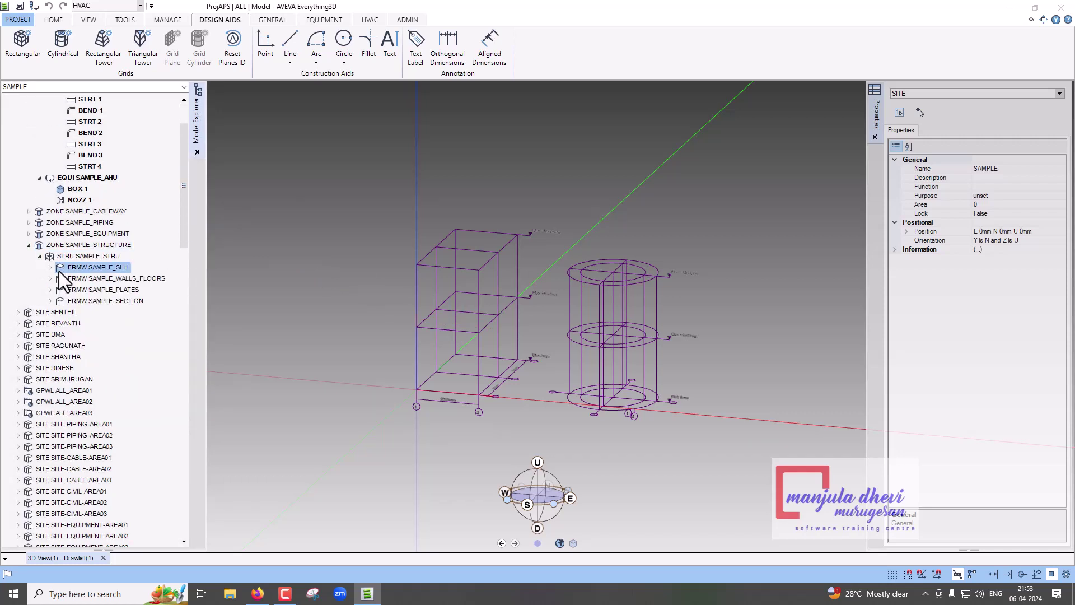
{"action": "right_click", "coordinate": [99, 302]}
{"action": "mouse_move", "coordinate": [143, 312]}
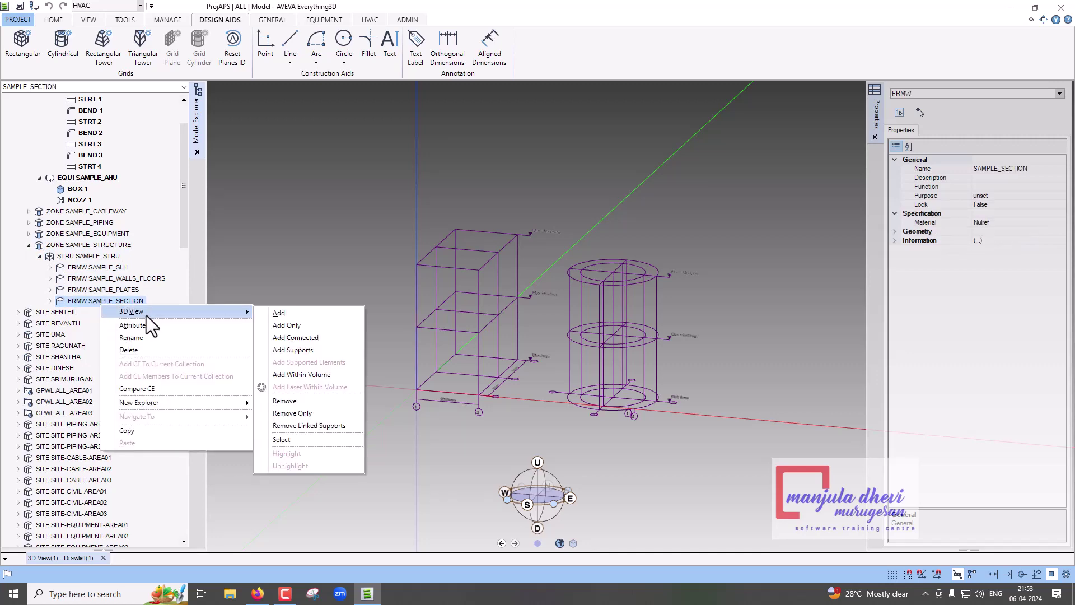
{"action": "left_click", "coordinate": [267, 314]}
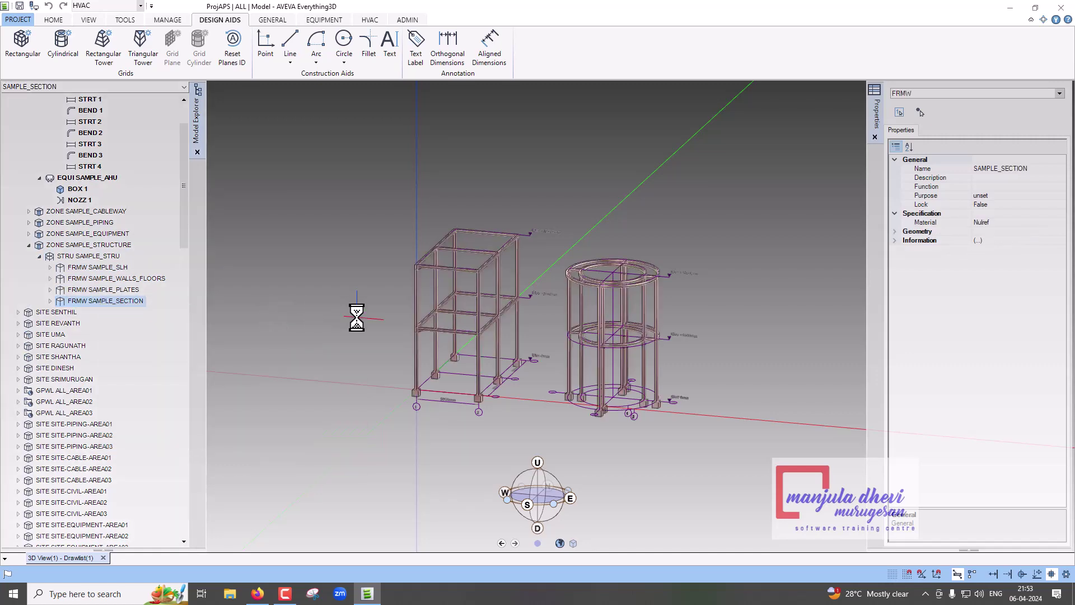
{"action": "scroll", "coordinate": [425, 330], "scroll_direction": "up", "scroll_amount": 5}
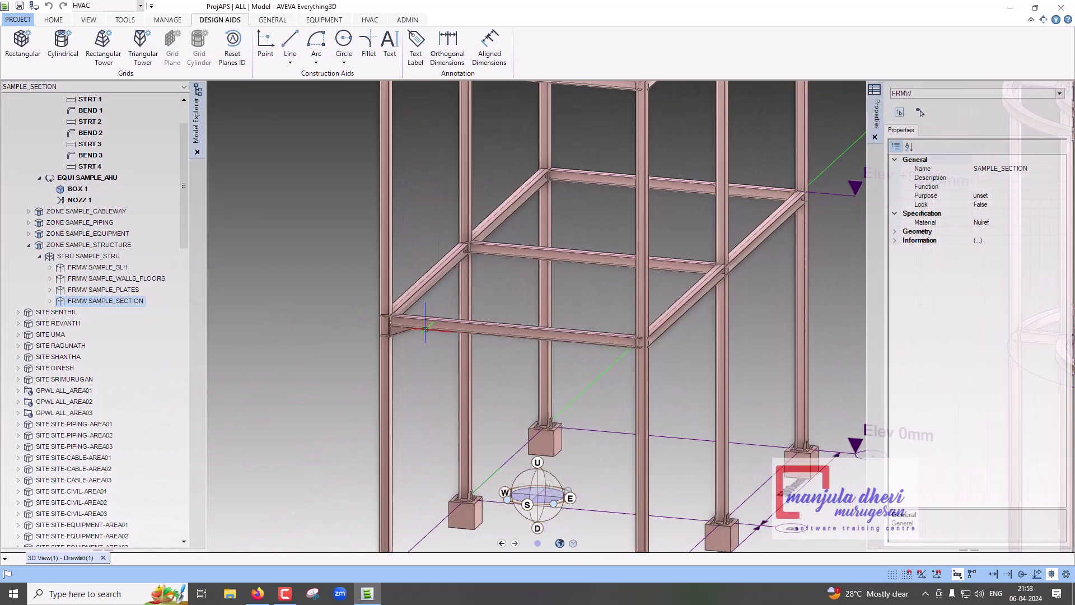
{"action": "scroll", "coordinate": [425, 330], "scroll_direction": "down", "scroll_amount": 3}
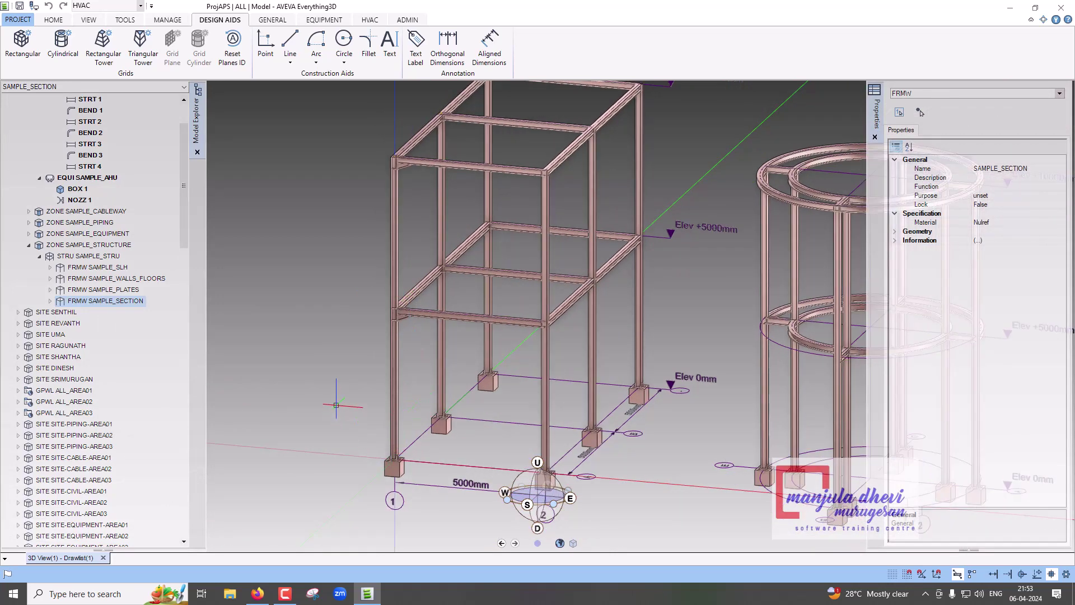
{"action": "scroll", "coordinate": [336, 404], "scroll_direction": "down", "scroll_amount": 2}
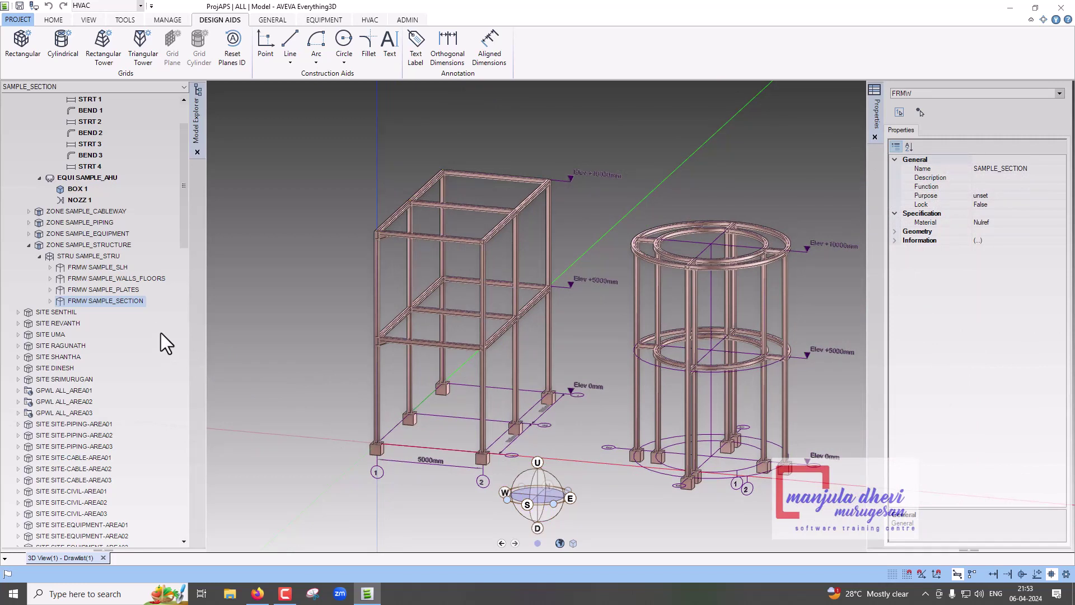
Step: Add the SAMPLE_PLATES and SAMPLE_WALLS_FLOORS frameworks of SAMPLE_STRU to the 3D view
{"action": "right_click", "coordinate": [127, 293]}
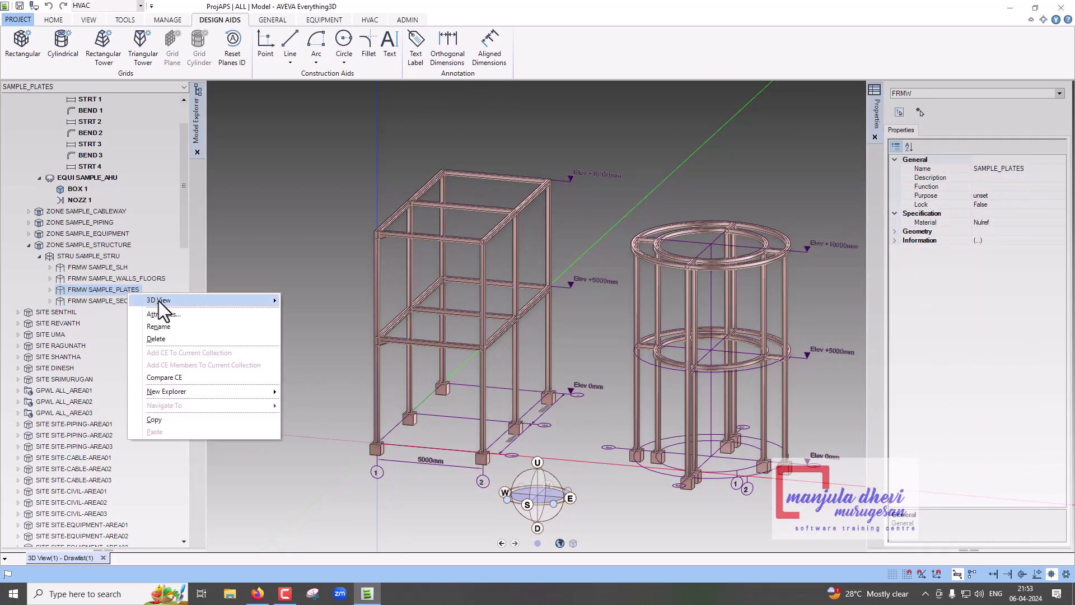
{"action": "mouse_move", "coordinate": [159, 301]}
{"action": "left_click", "coordinate": [306, 302]}
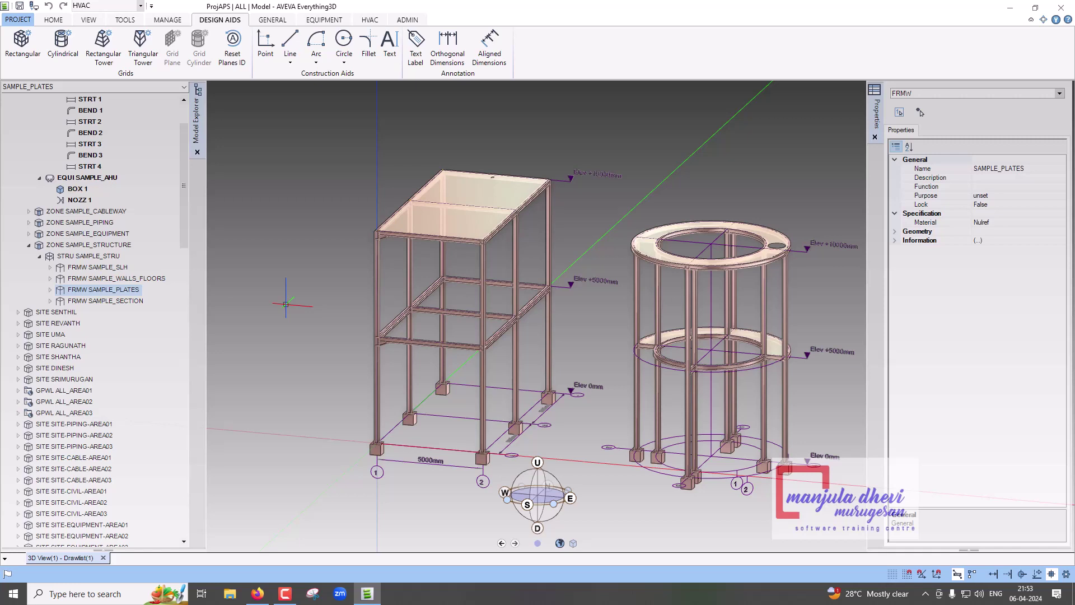
{"action": "left_click", "coordinate": [159, 280]}
{"action": "right_click", "coordinate": [159, 281]}
{"action": "mouse_move", "coordinate": [250, 288]}
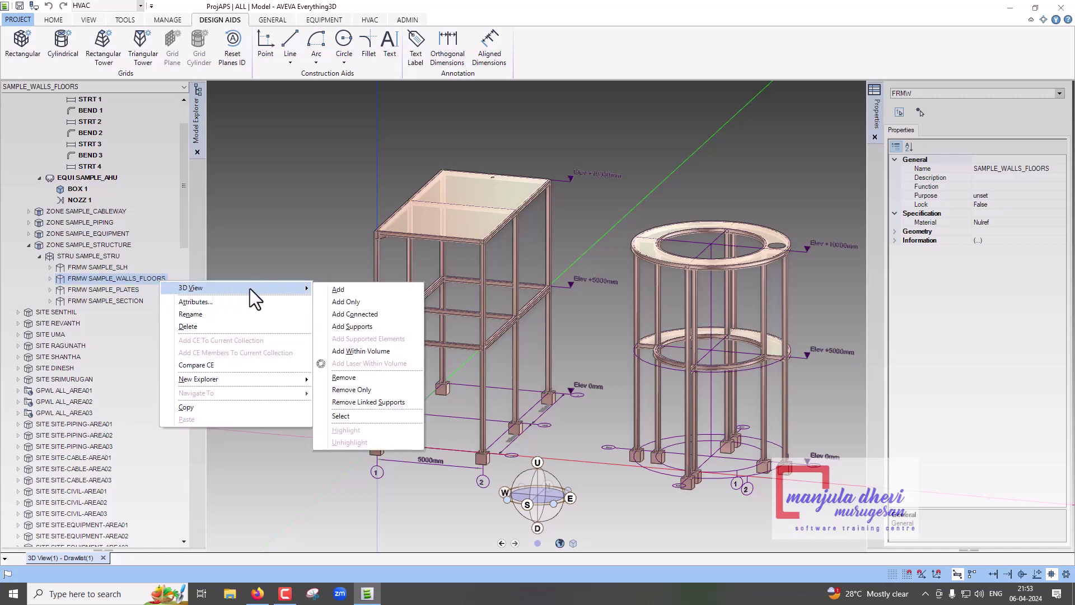
{"action": "left_click", "coordinate": [338, 290]}
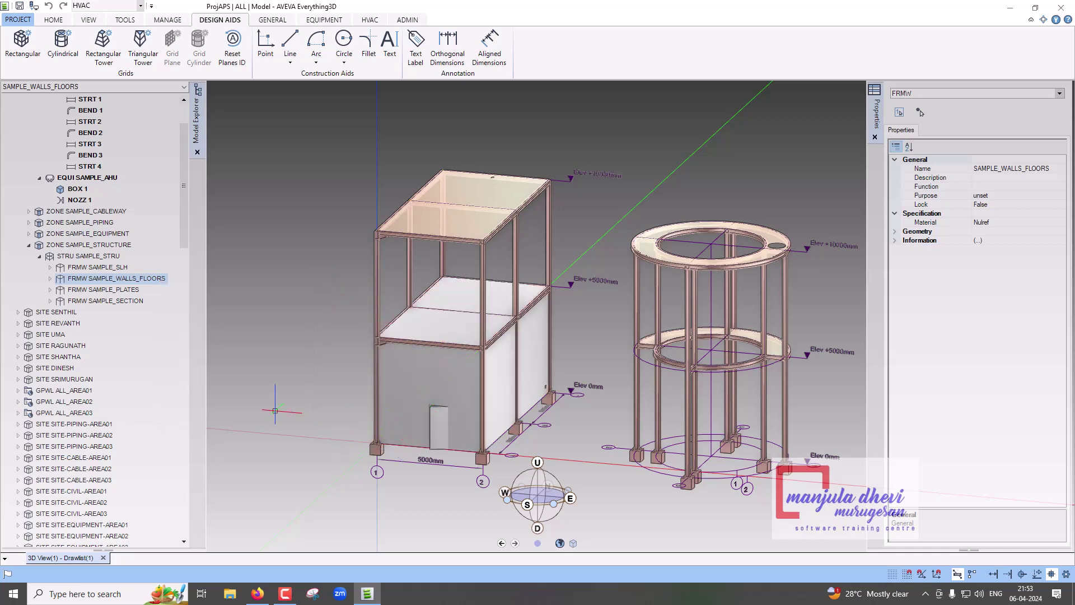
Step: Add the SAMPLE_SLH framework and the whole SAMPLE_EQUIPMENT zone to the 3D view
{"action": "right_click", "coordinate": [119, 270]}
{"action": "mouse_move", "coordinate": [159, 278]}
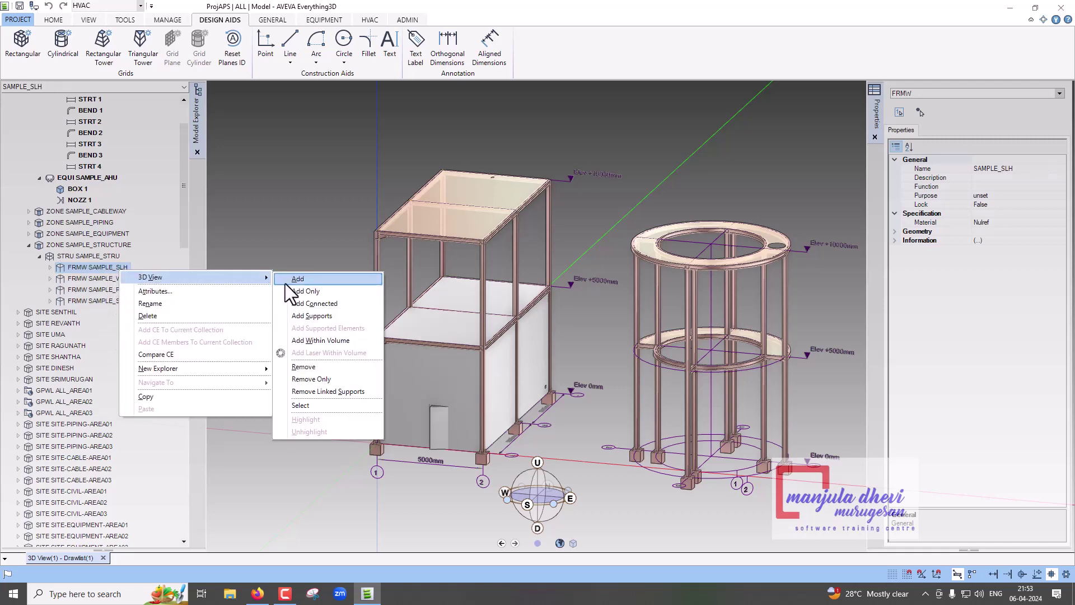
{"action": "left_click", "coordinate": [285, 280]}
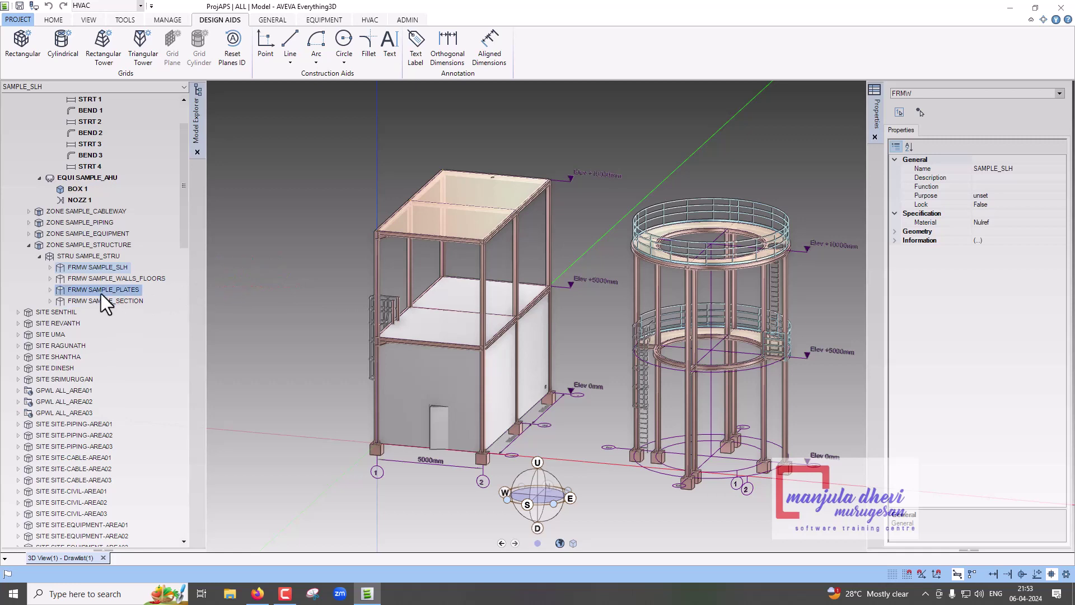
{"action": "right_click", "coordinate": [110, 239]}
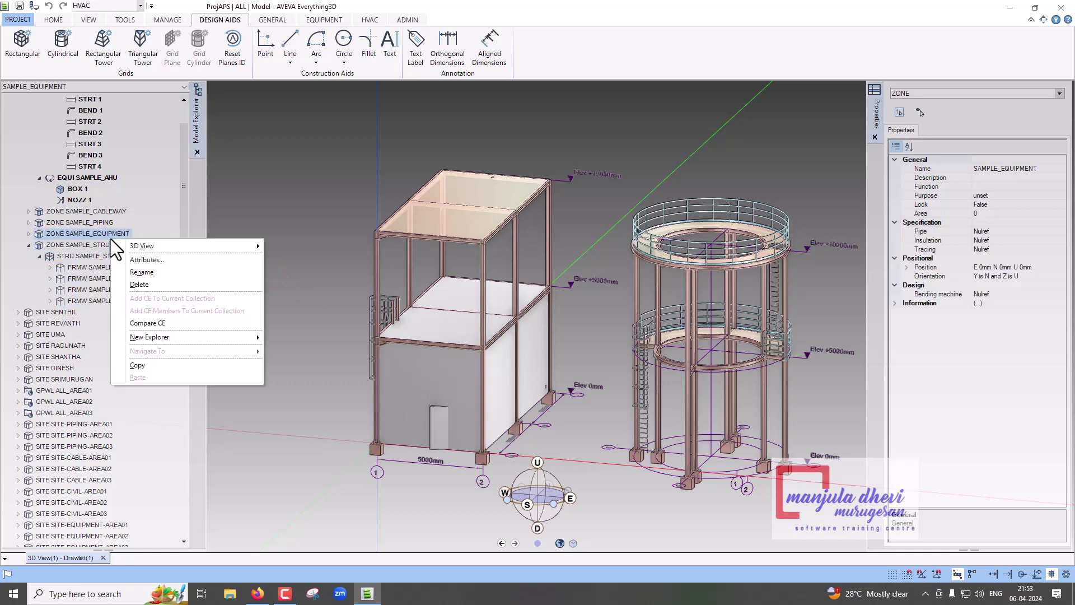
{"action": "left_click", "coordinate": [281, 252]}
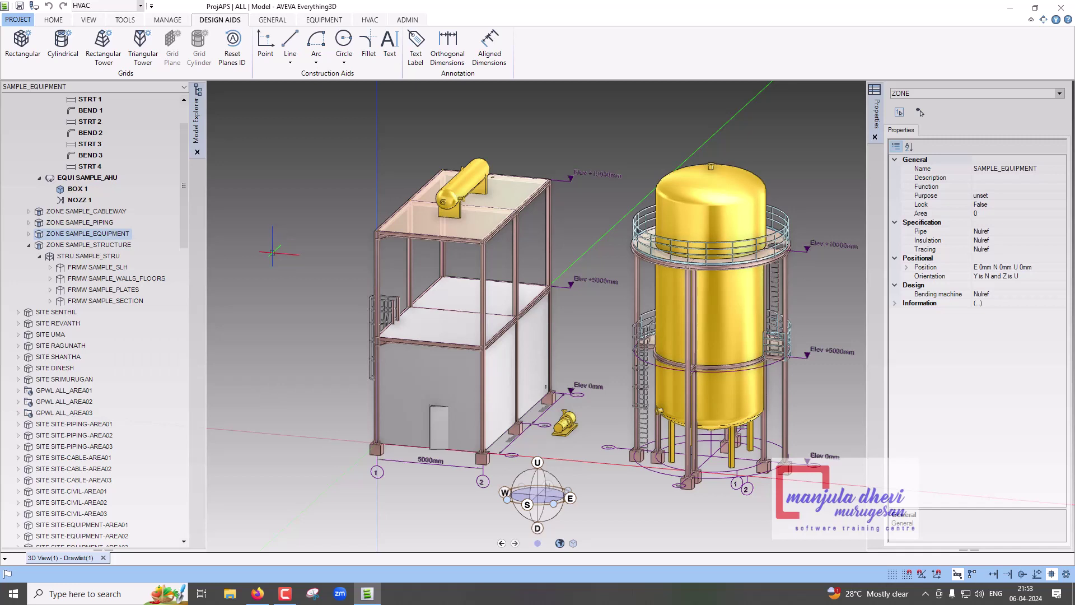
Step: Add the SAMPLE_AHU equipment and the HVAC 1 ductwork from the SAMPLE-HVAC zone to the 3D view
{"action": "scroll", "coordinate": [186, 234], "scroll_direction": "up", "scroll_amount": 2}
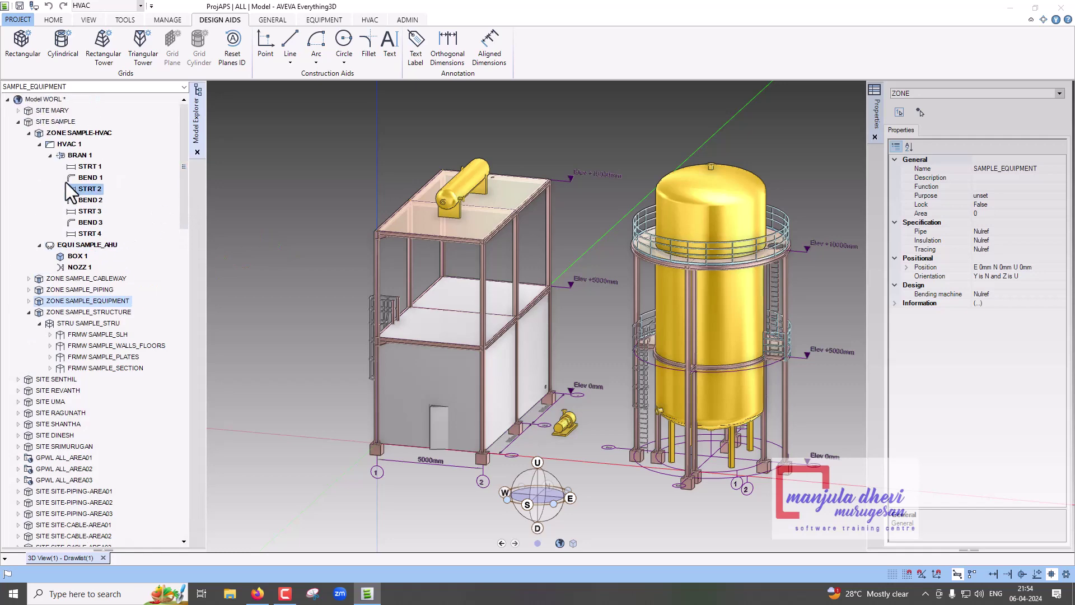
{"action": "right_click", "coordinate": [72, 155]}
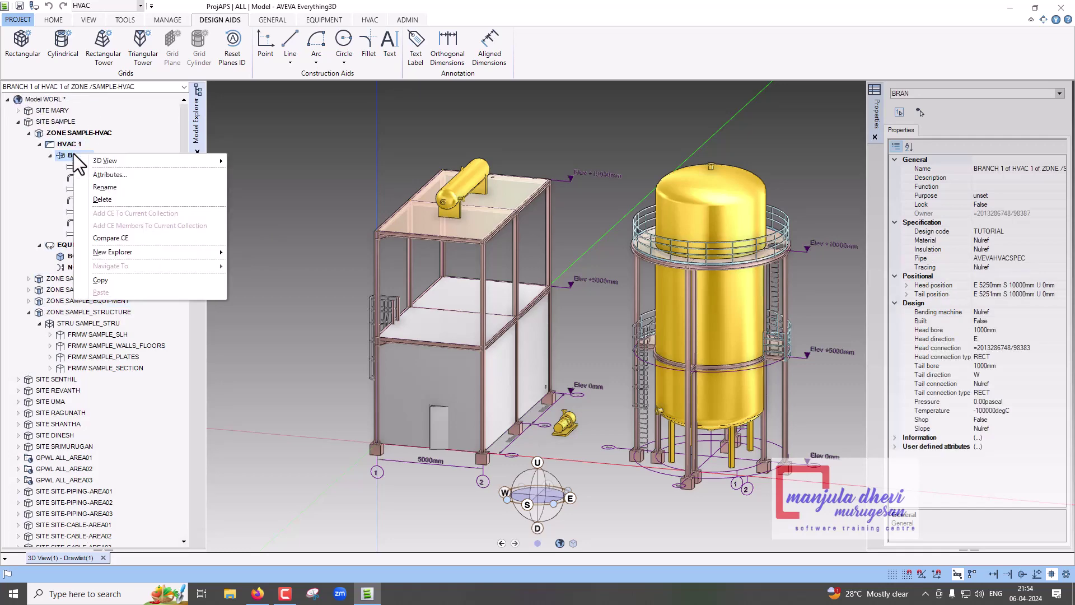
{"action": "left_click", "coordinate": [42, 258]}
{"action": "right_click", "coordinate": [82, 248]}
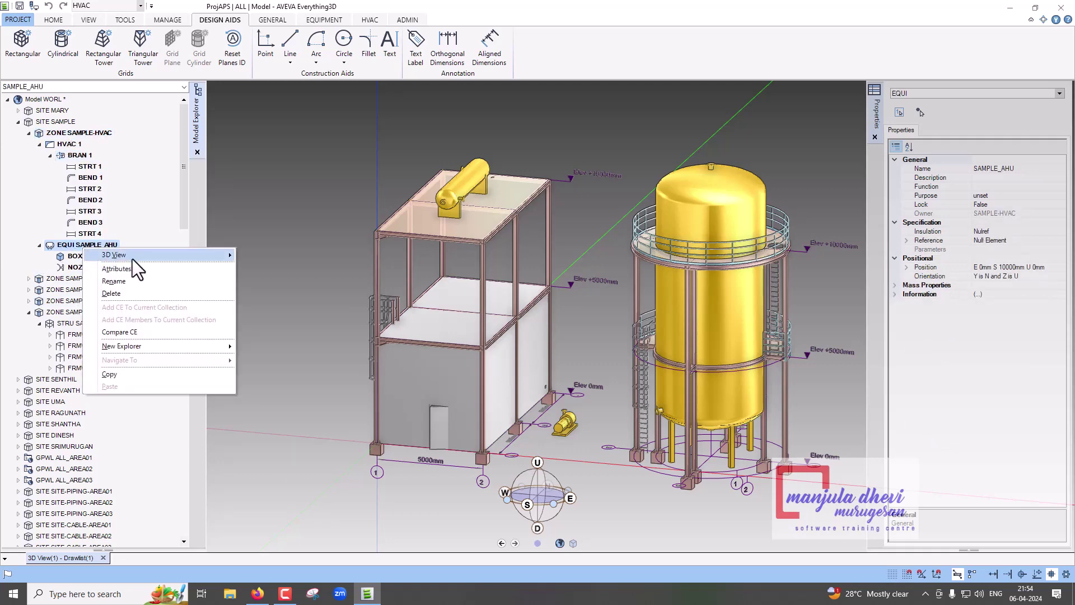
{"action": "mouse_move", "coordinate": [132, 256]}
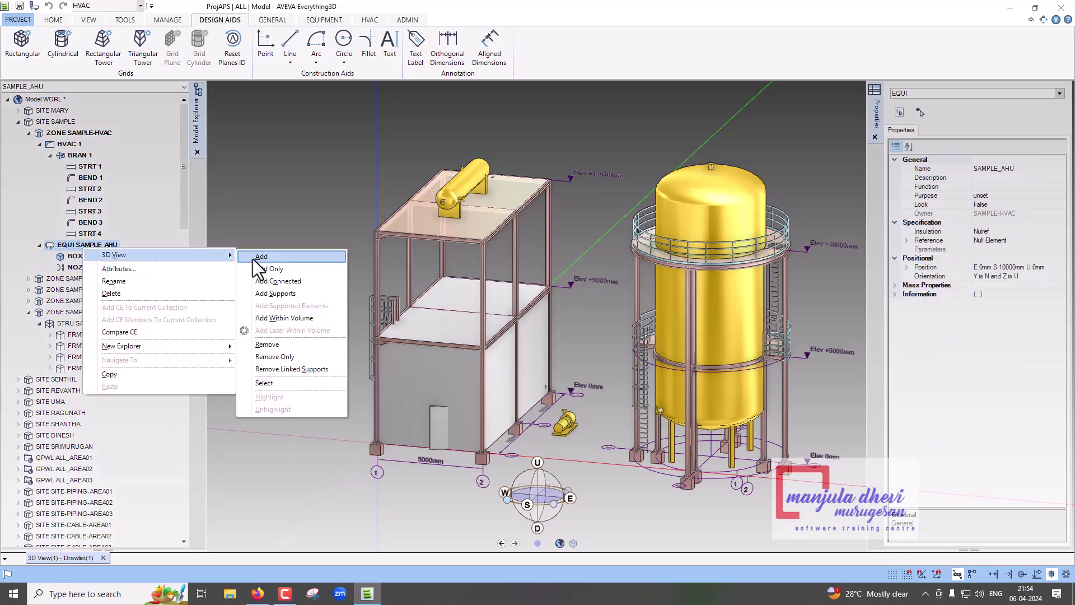
{"action": "left_click", "coordinate": [261, 256]}
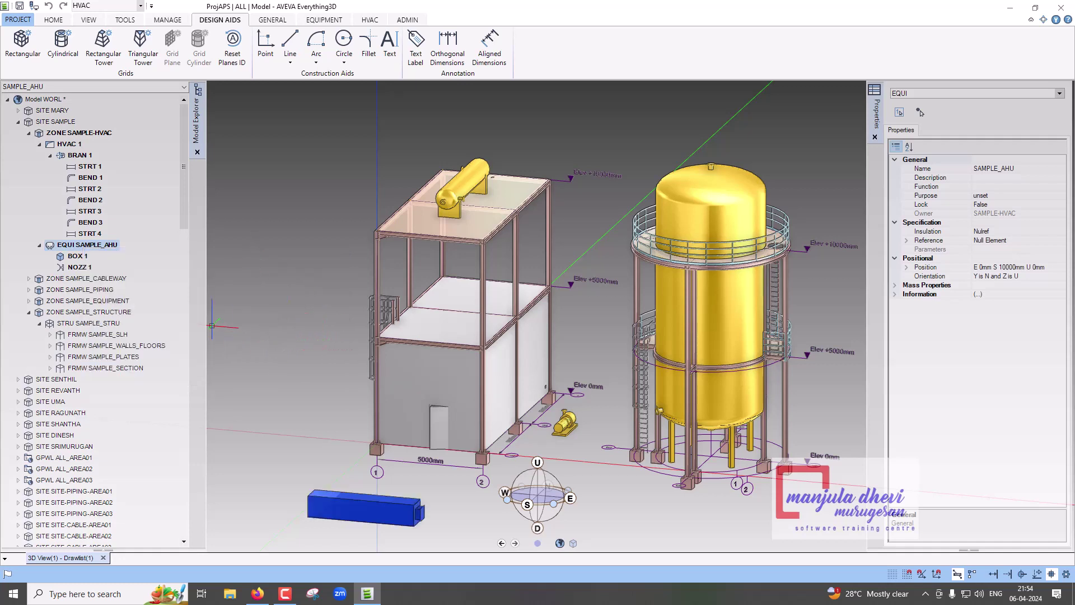
{"action": "right_click", "coordinate": [71, 147]}
{"action": "mouse_move", "coordinate": [159, 156]}
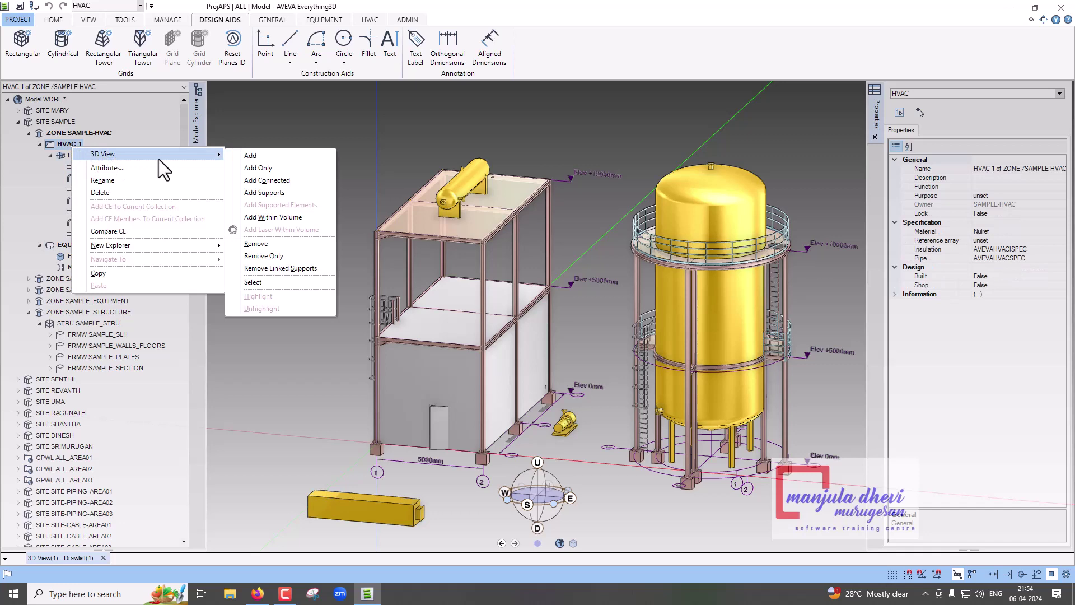
{"action": "left_click", "coordinate": [253, 158]}
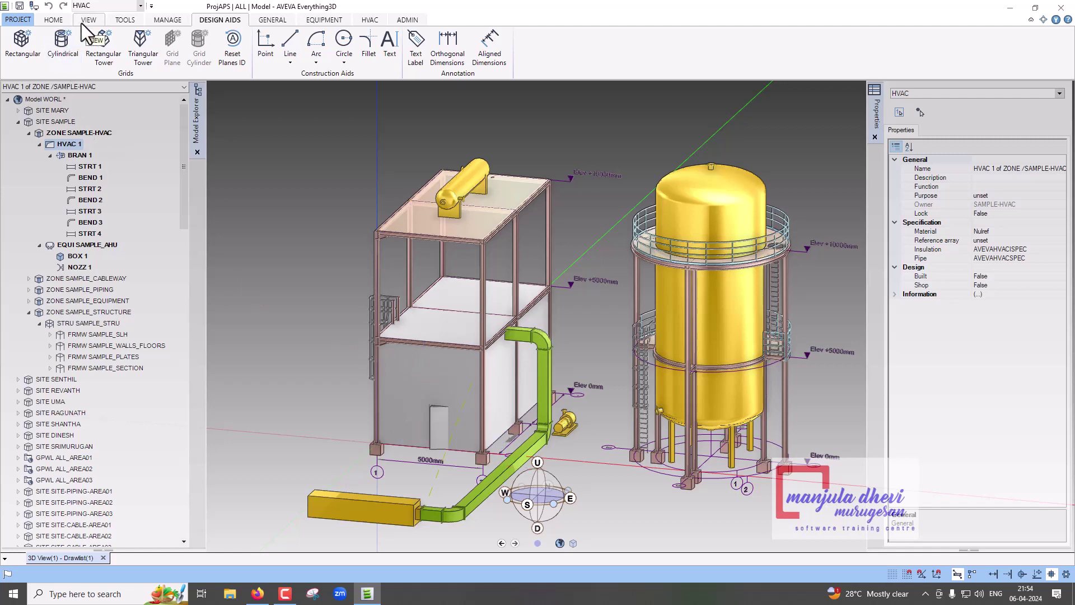
{"action": "left_click", "coordinate": [54, 23]}
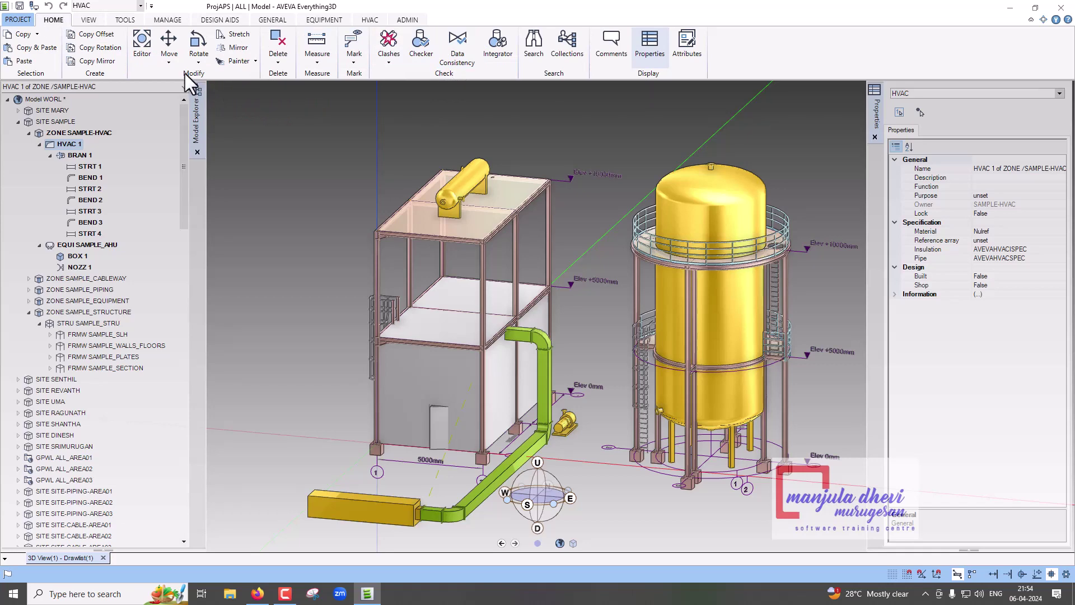
{"action": "left_click", "coordinate": [91, 21]}
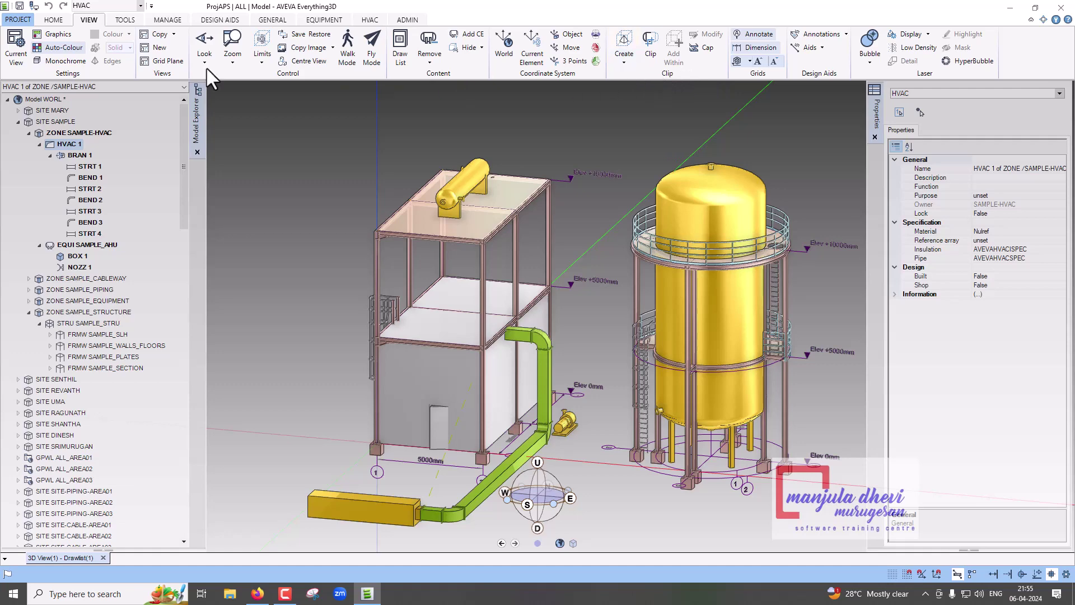
Step: Run the Sample Report definition from the User report location
{"action": "left_click", "coordinate": [126, 25]}
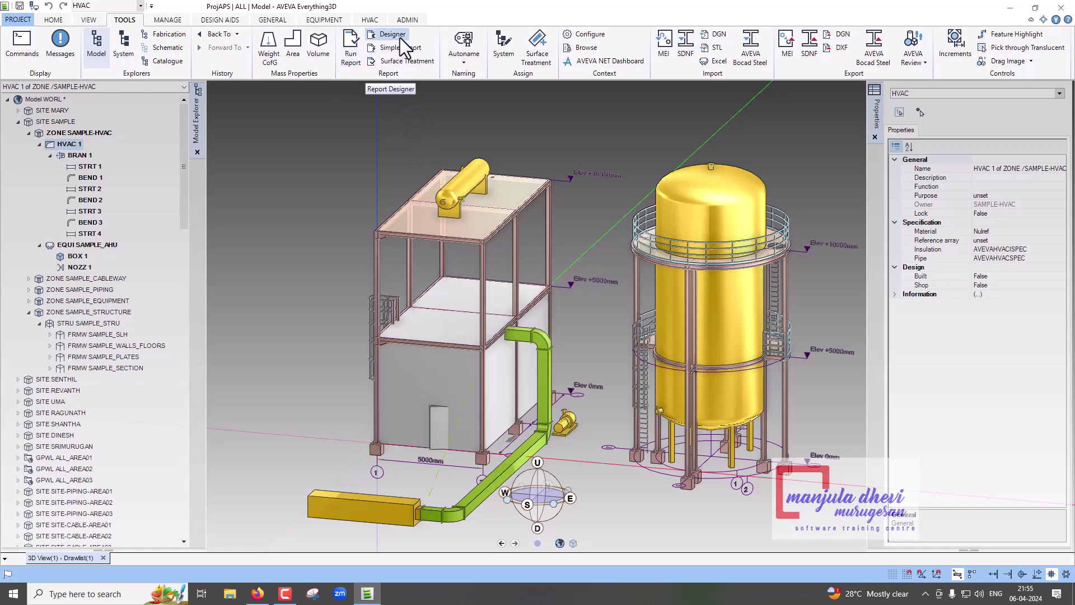
{"action": "left_click", "coordinate": [353, 60]}
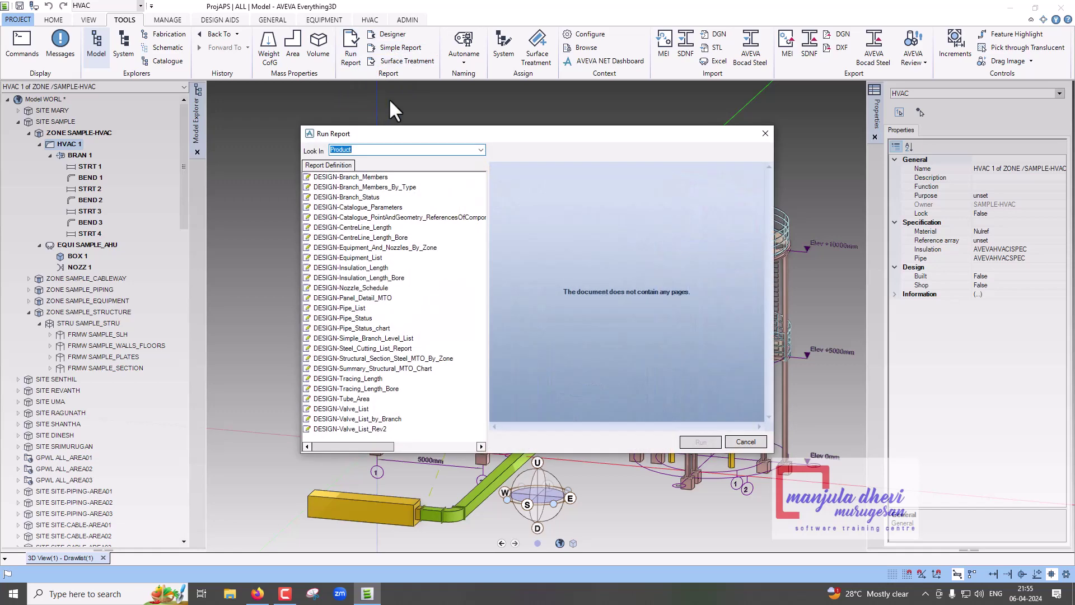
{"action": "left_click", "coordinate": [482, 151]}
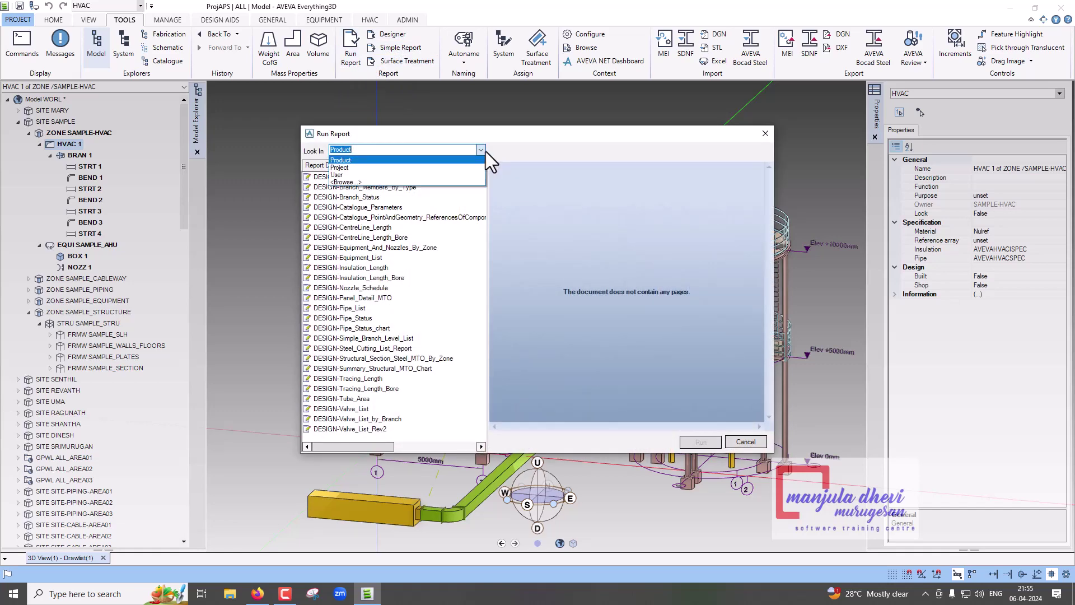
{"action": "left_click", "coordinate": [437, 174]}
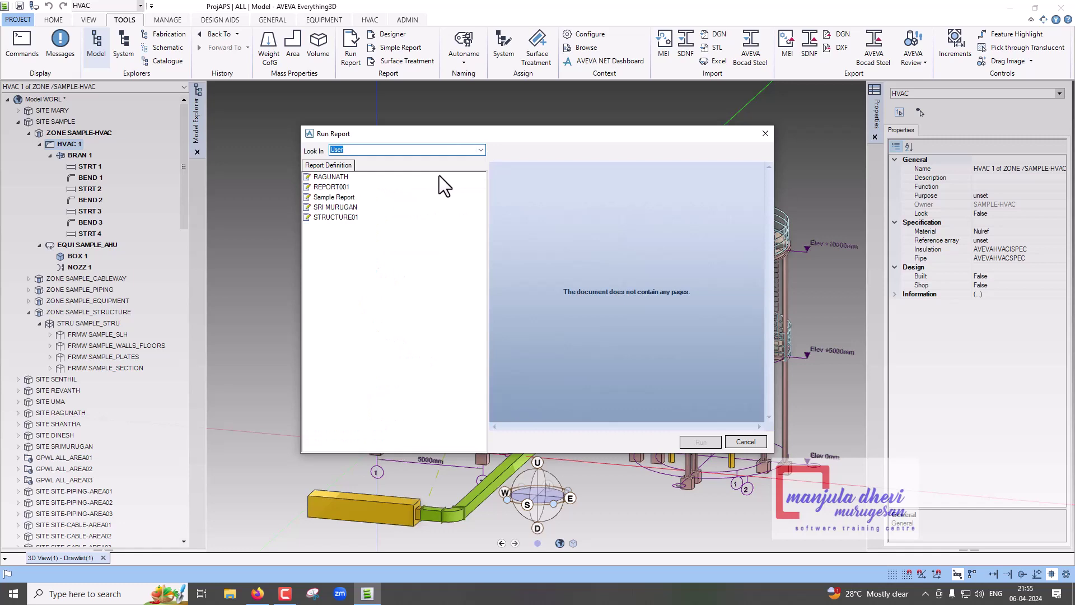
{"action": "left_click", "coordinate": [348, 197]}
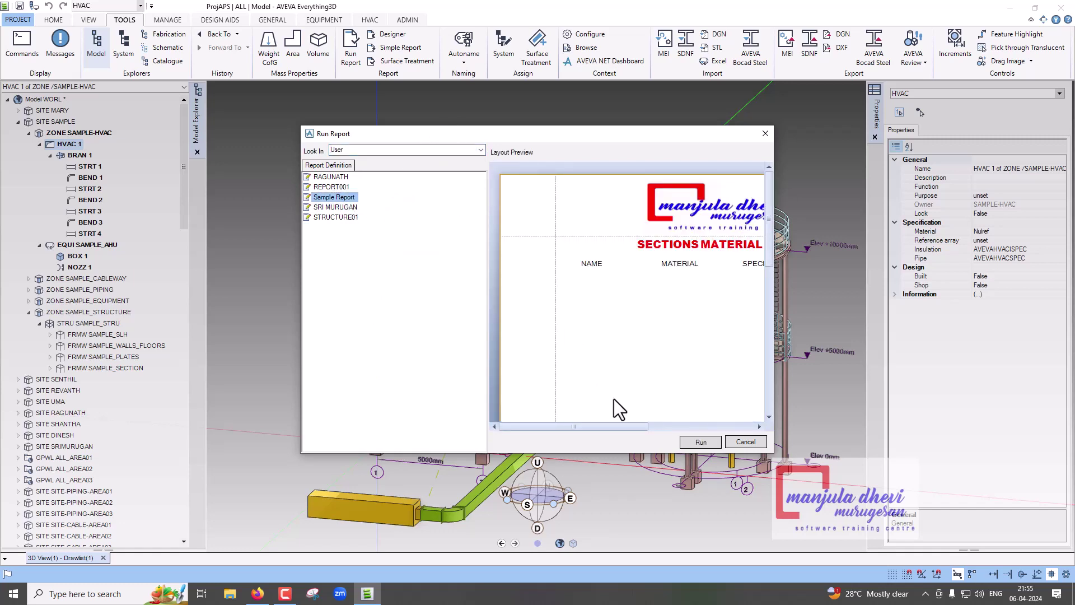
{"action": "left_click", "coordinate": [684, 444]}
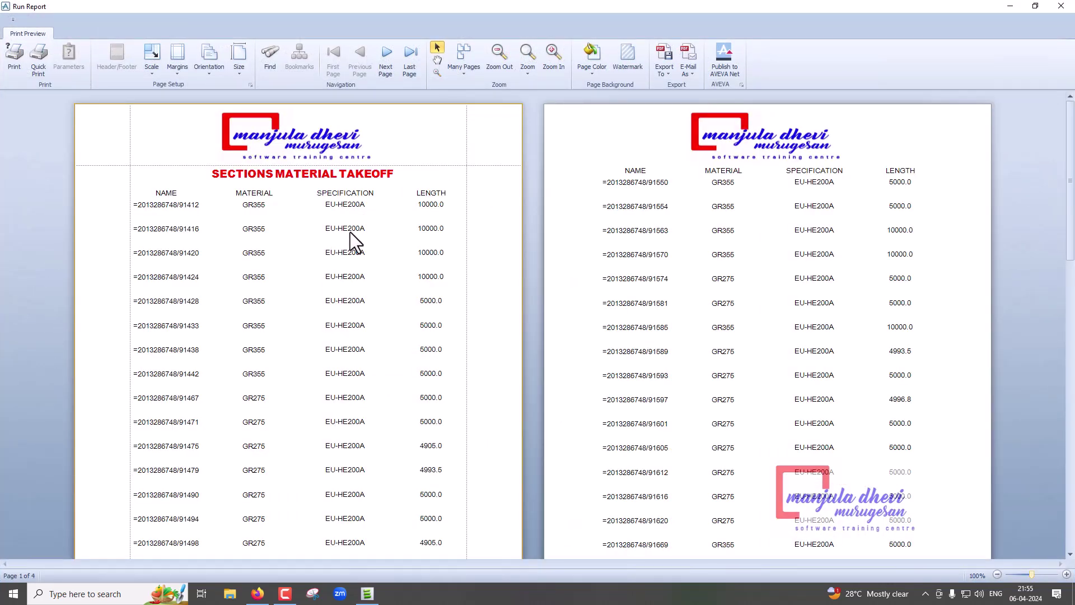
Step: Look through the names, materials, specifications and lengths in the sections material takeoff, and close the report preview
{"action": "scroll", "coordinate": [822, 233], "scroll_direction": "down", "scroll_amount": 3}
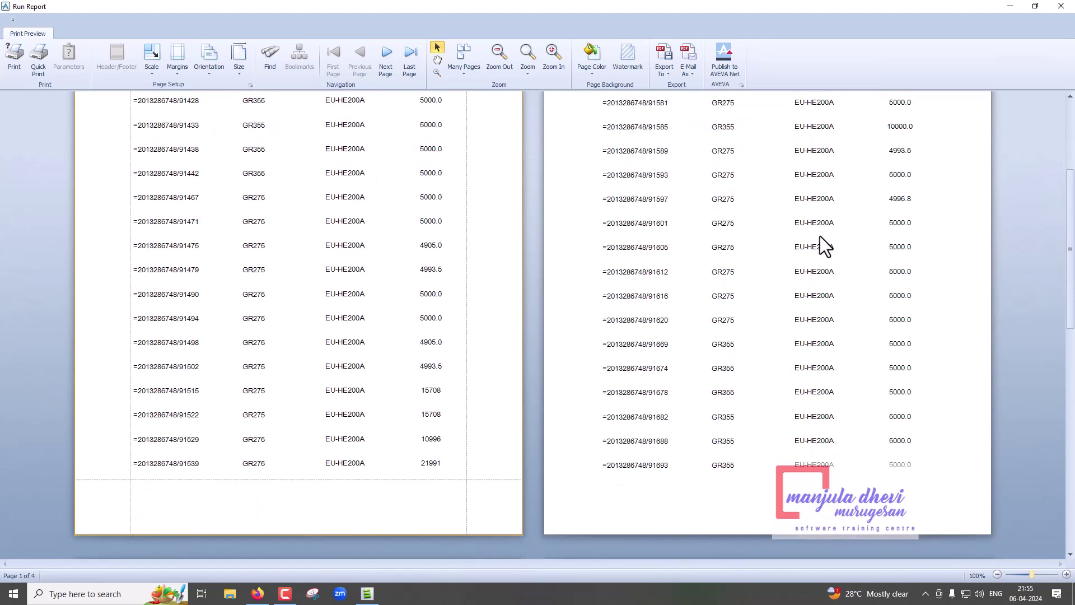
{"action": "scroll", "coordinate": [804, 232], "scroll_direction": "up", "scroll_amount": 3}
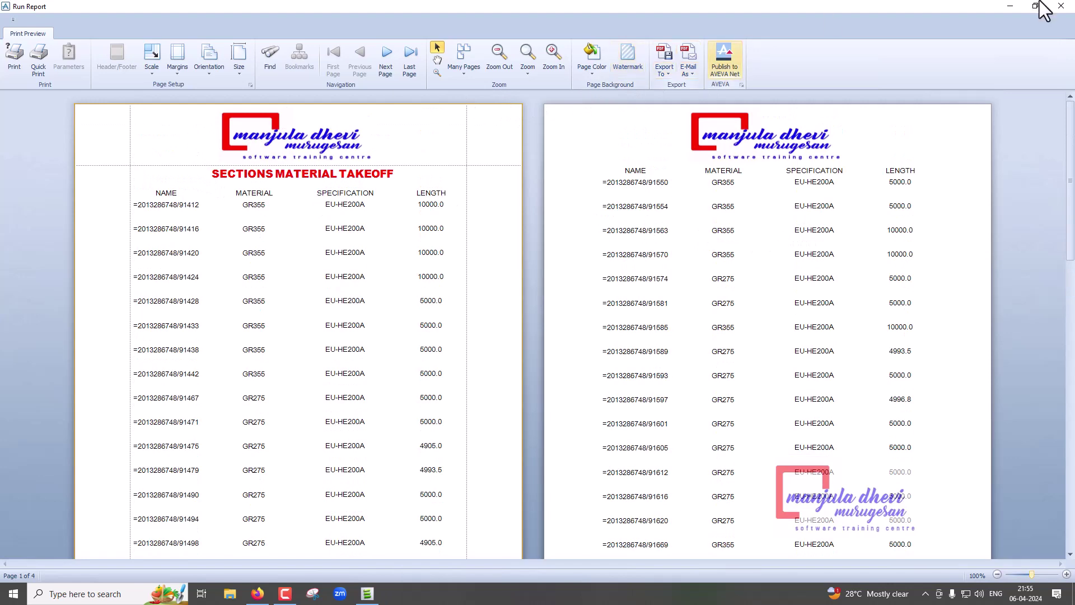
{"action": "left_click", "coordinate": [1060, 7]}
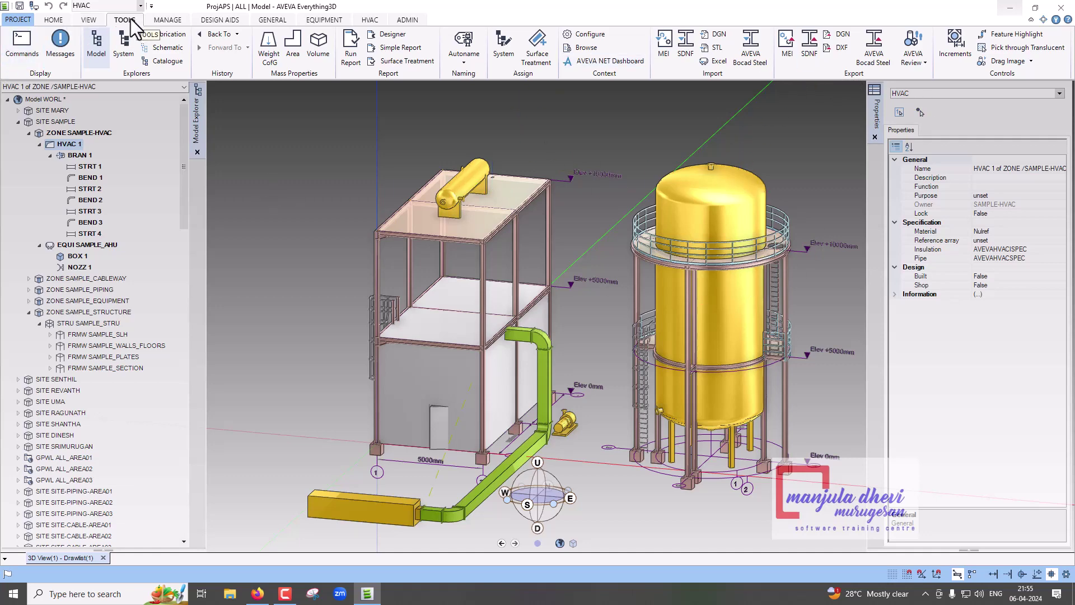
{"action": "left_click", "coordinate": [156, 20]}
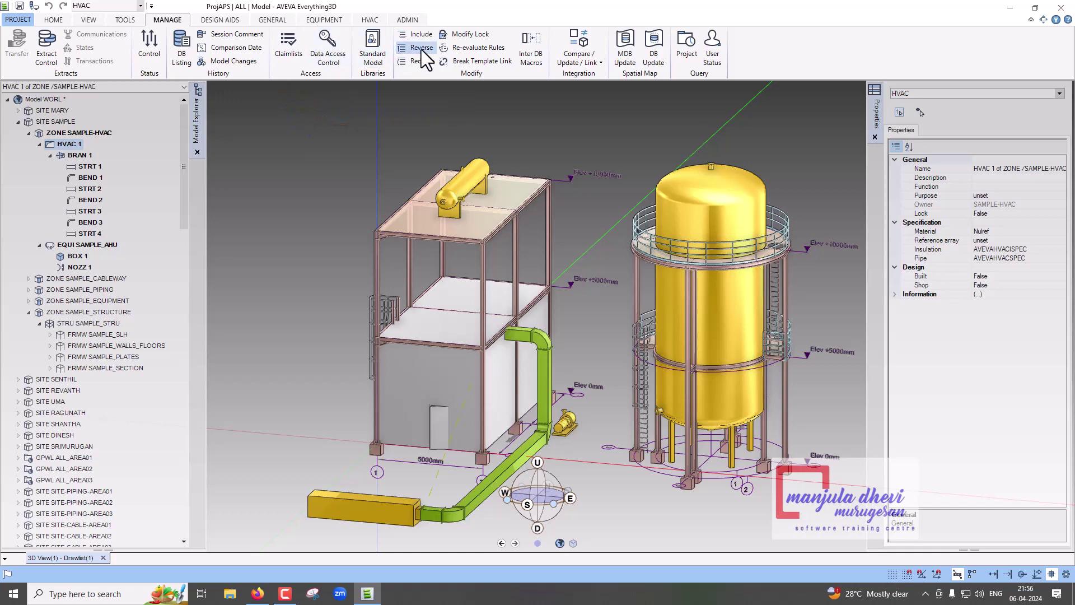
{"action": "left_click", "coordinate": [20, 23]}
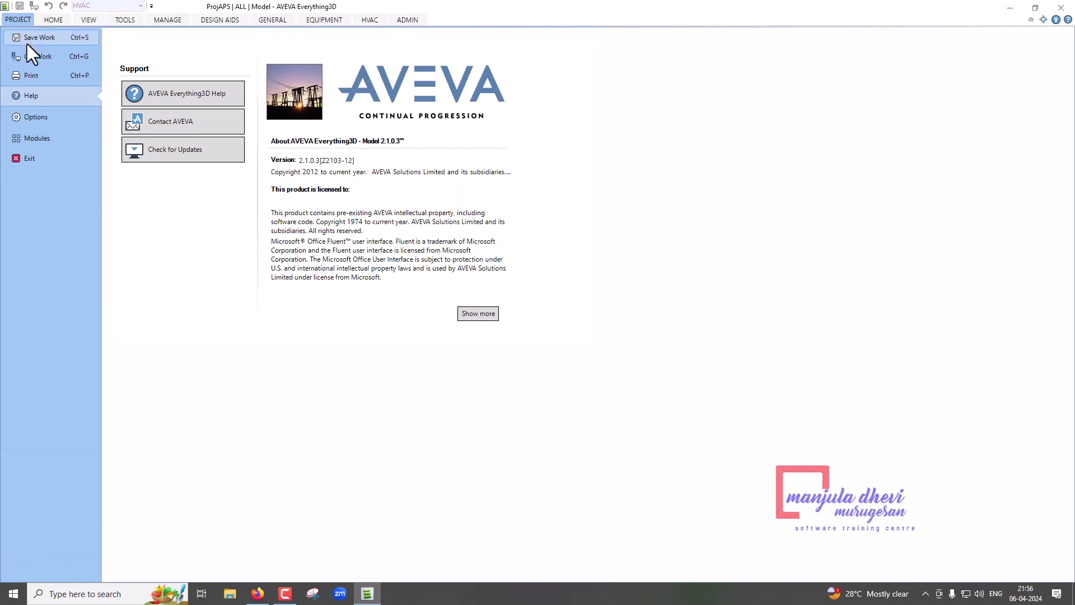
Step: Leave the Model module and enter the Draw module, confirming the switch
{"action": "left_click", "coordinate": [55, 135]}
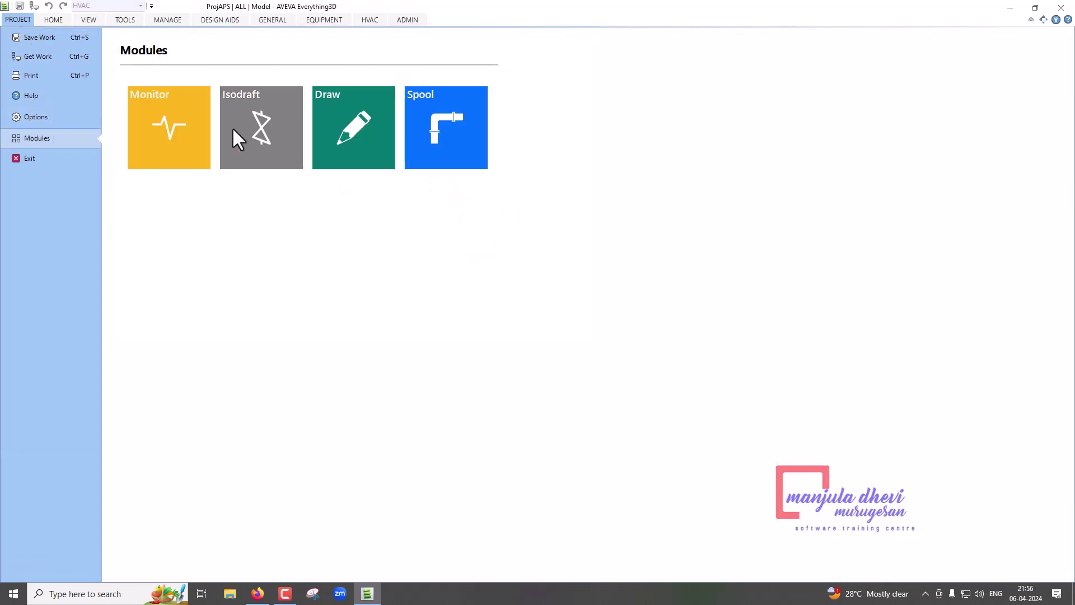
{"action": "left_click", "coordinate": [356, 137]}
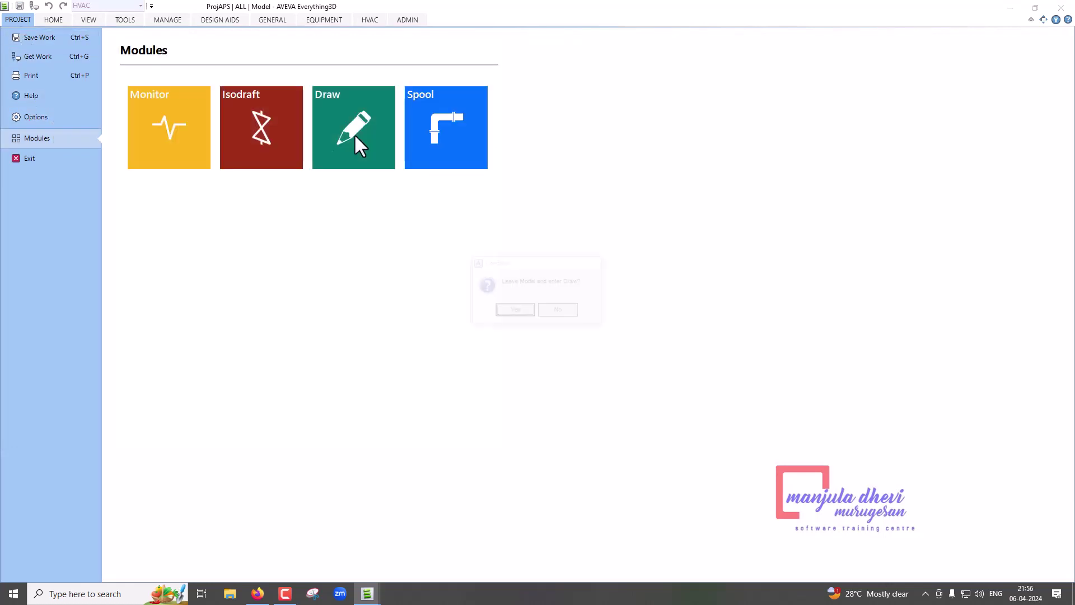
{"action": "left_click", "coordinate": [515, 311]}
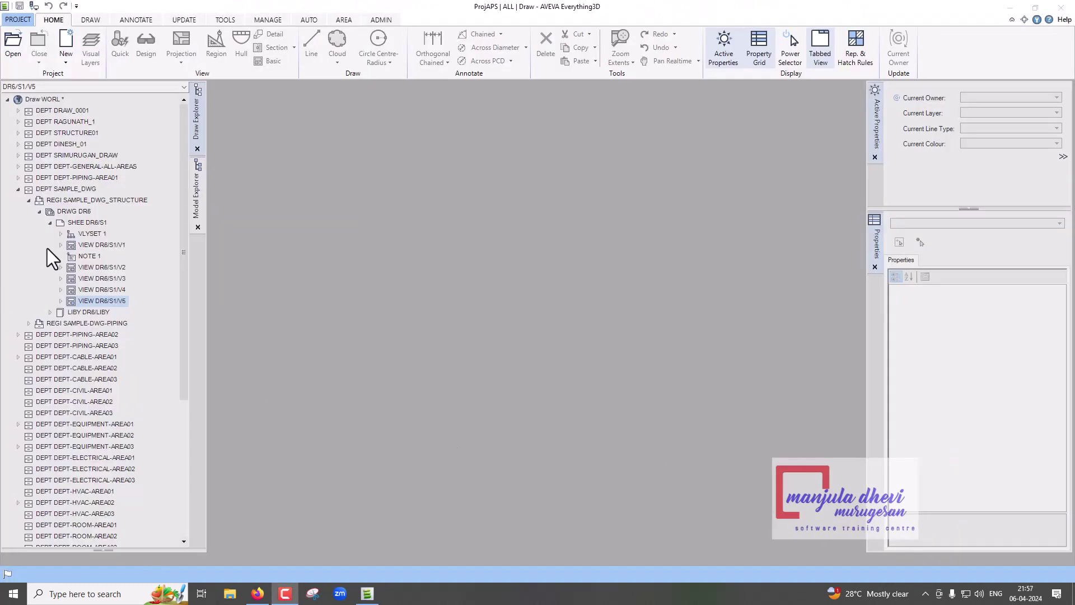
Step: Open sheet DR6/S1 from the SAMPLE_DWG_STRUCTURE registry and bring its whole A0 structural drawing into view
{"action": "left_click", "coordinate": [99, 226]}
{"action": "right_click", "coordinate": [99, 226]}
{"action": "left_click", "coordinate": [152, 235]}
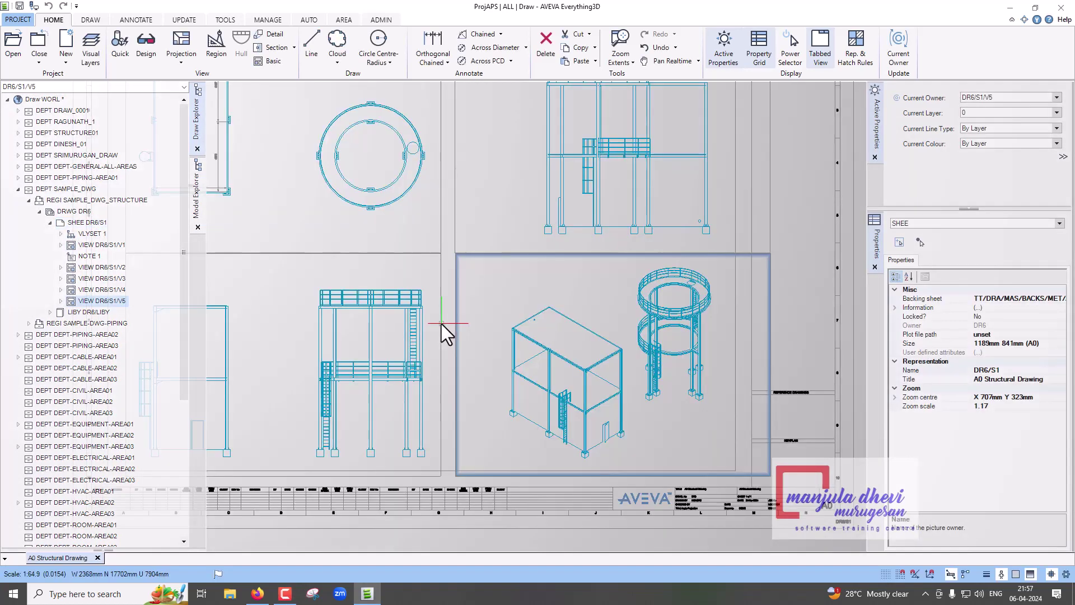
{"action": "scroll", "coordinate": [475, 364], "scroll_direction": "down", "scroll_amount": 3}
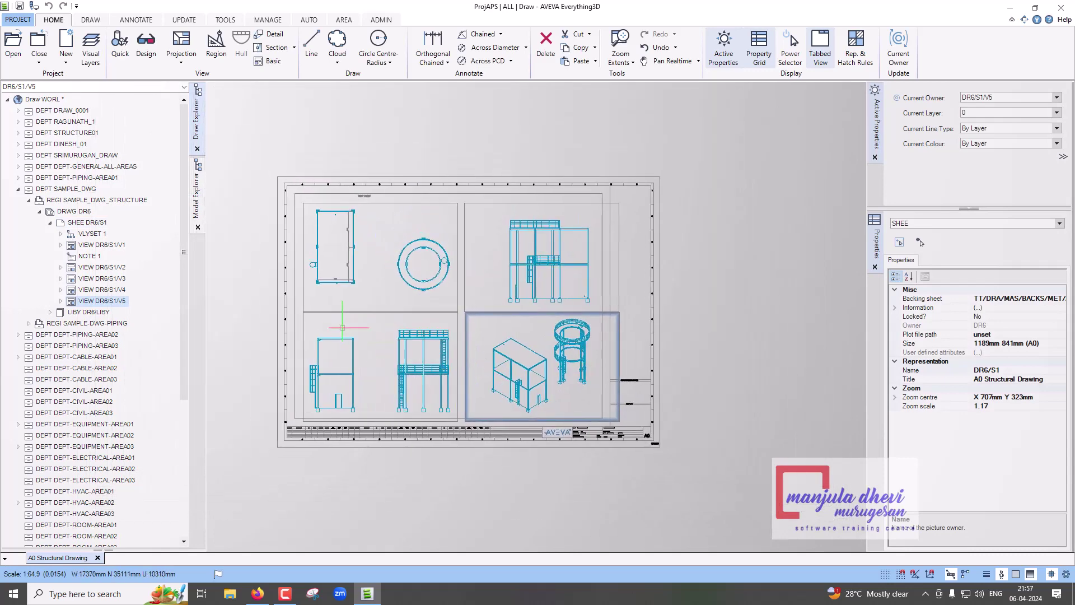
{"action": "scroll", "coordinate": [323, 268], "scroll_direction": "up", "scroll_amount": 2}
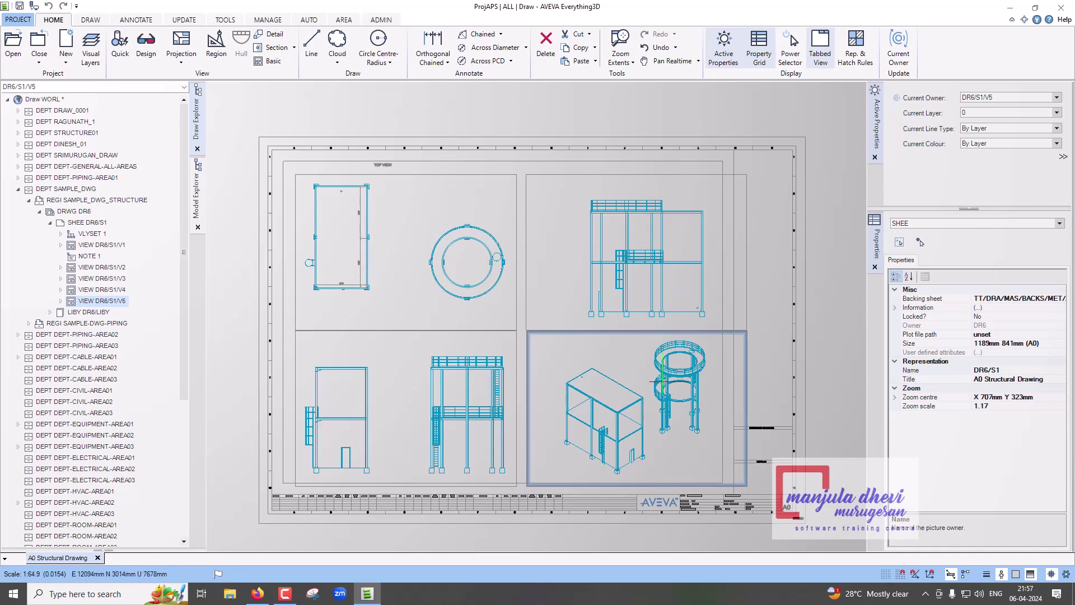
Step: Look through the projection types, the drawing and modify tools, and the chained and orthogonal dimension options available for the sheet
{"action": "left_click", "coordinate": [180, 68]}
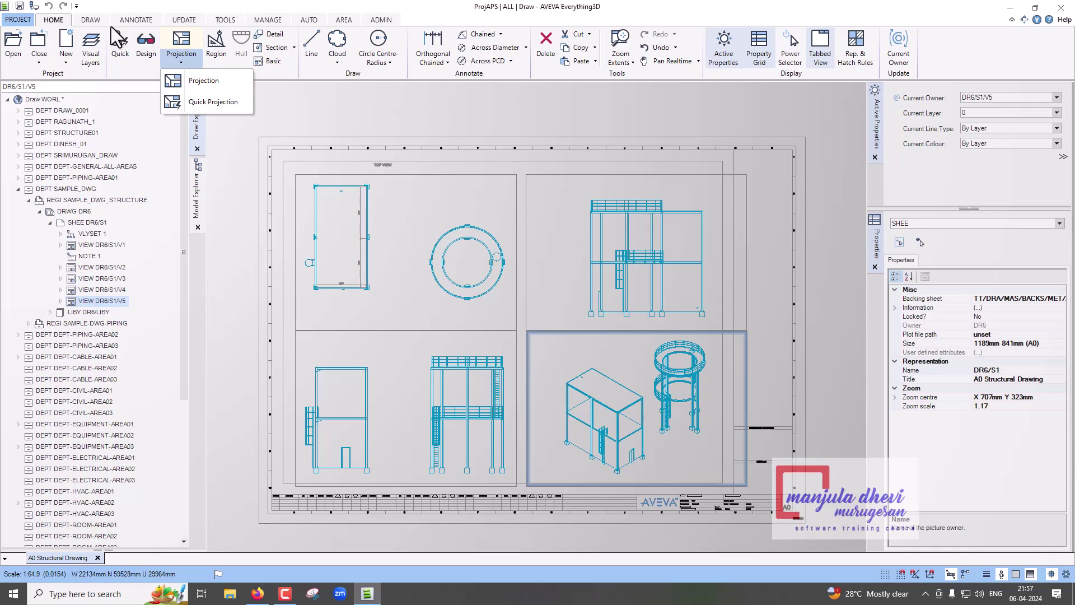
{"action": "left_click", "coordinate": [92, 19]}
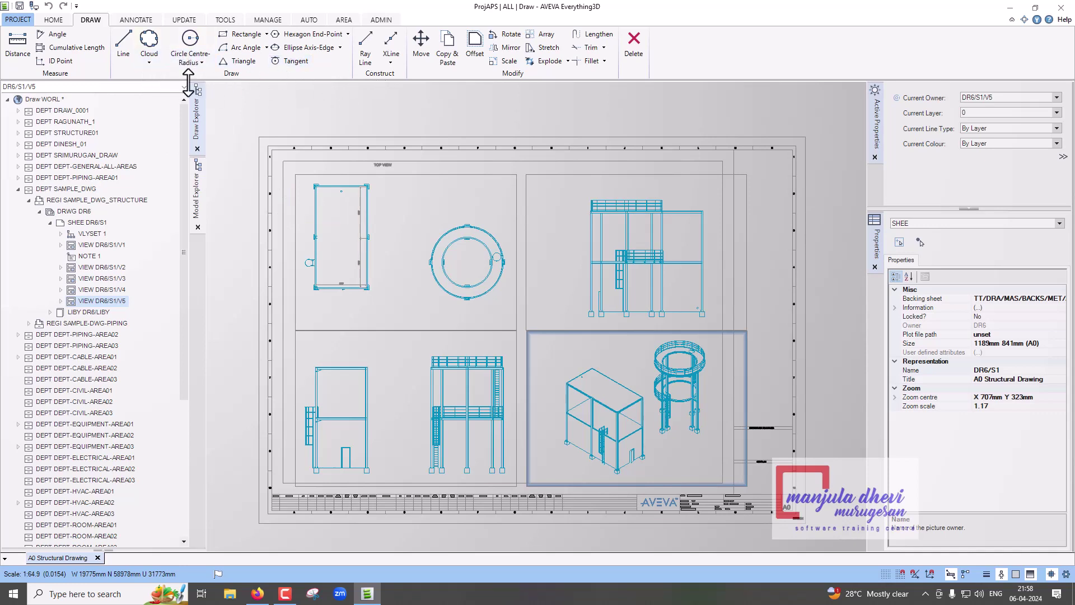
{"action": "left_click", "coordinate": [136, 20]}
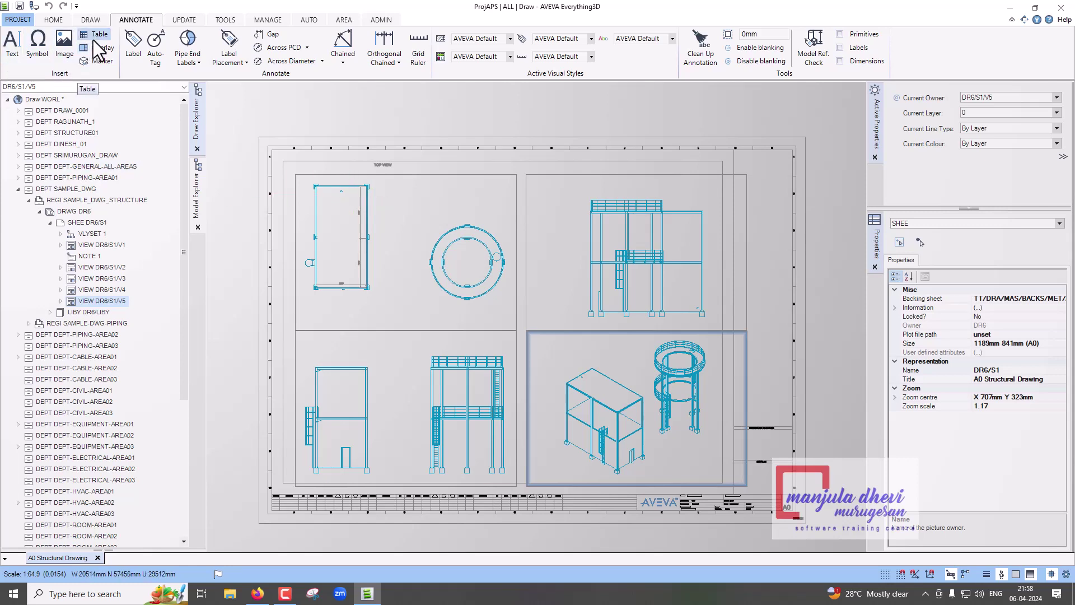
{"action": "left_click", "coordinate": [336, 67]}
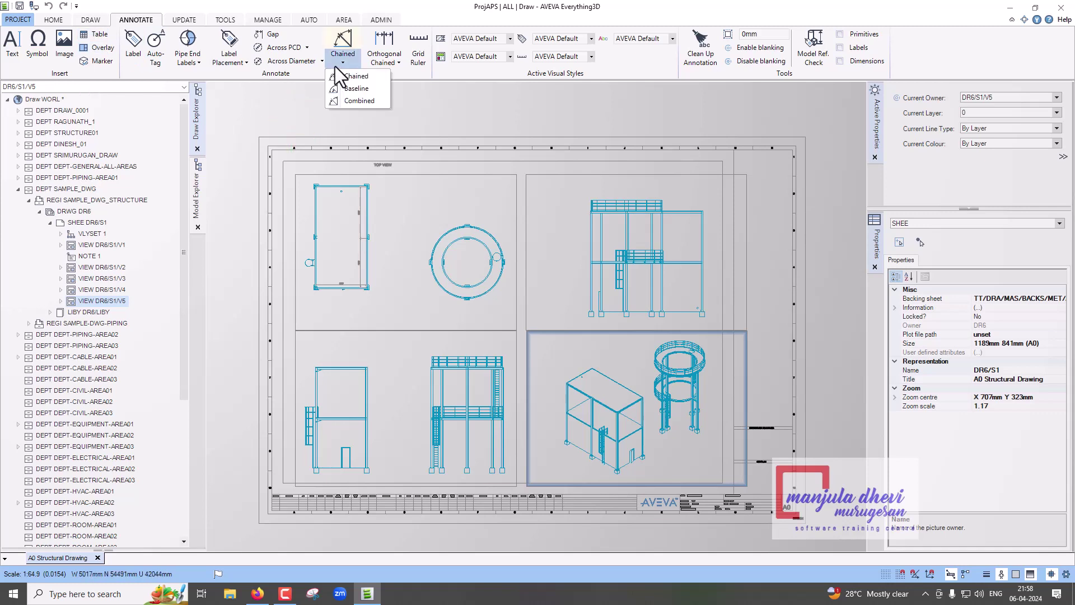
{"action": "left_click", "coordinate": [395, 69]}
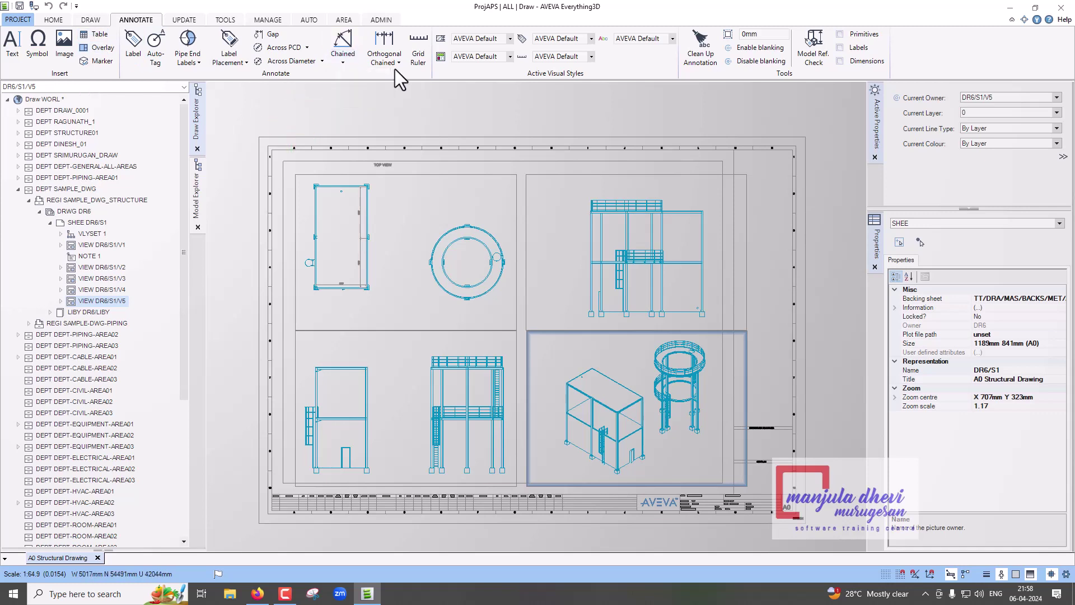
{"action": "left_click", "coordinate": [395, 66]}
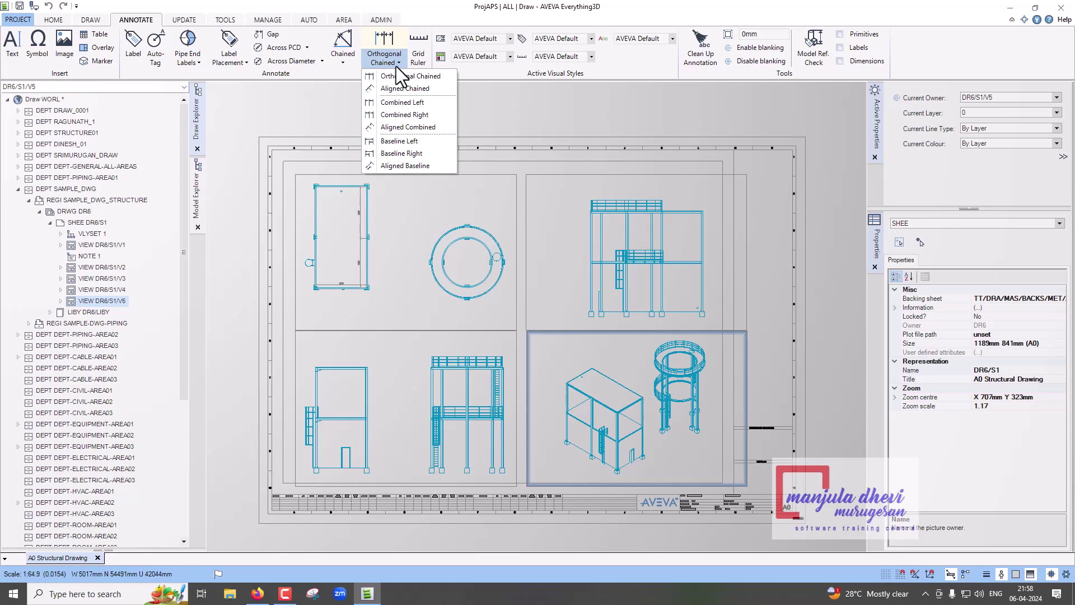
{"action": "left_click", "coordinate": [395, 66]}
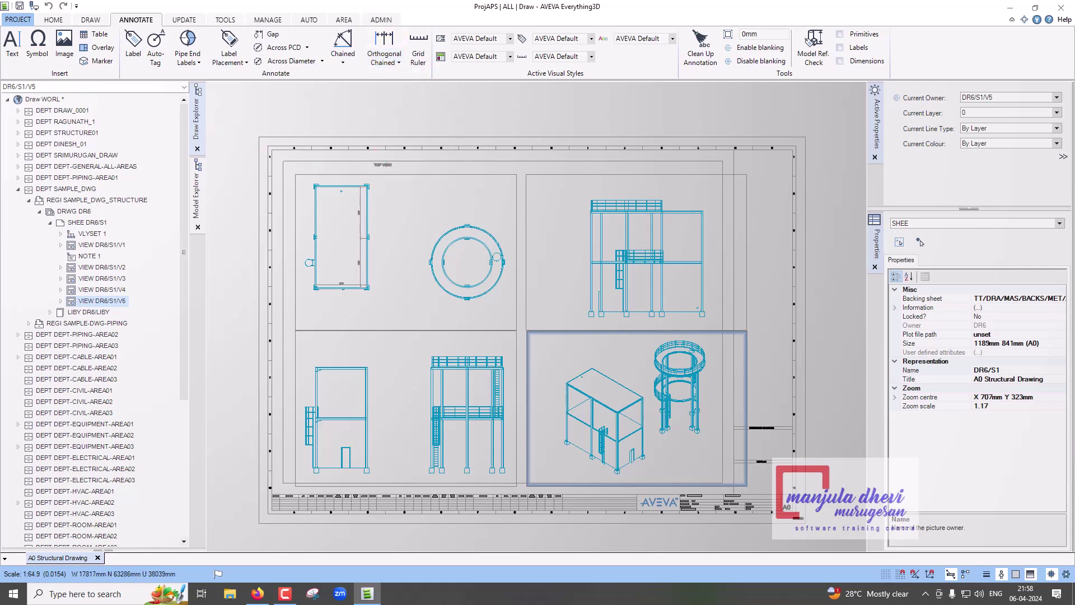
Step: Review the Draw module's explorer, search, report, extract and revision tools, and minimize the program window
{"action": "left_click", "coordinate": [230, 21]}
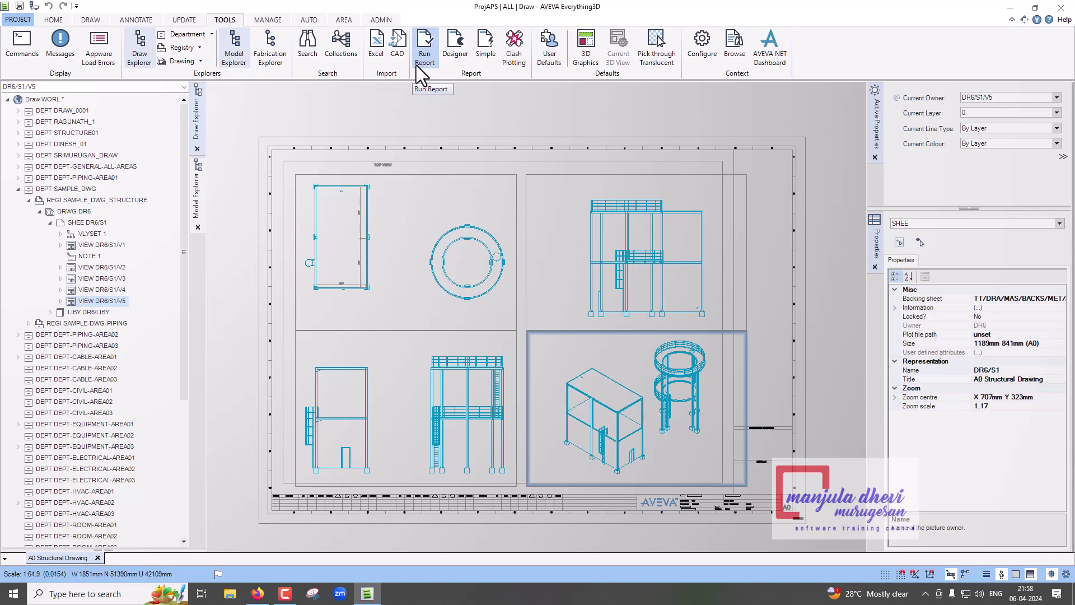
{"action": "left_click", "coordinate": [271, 22]}
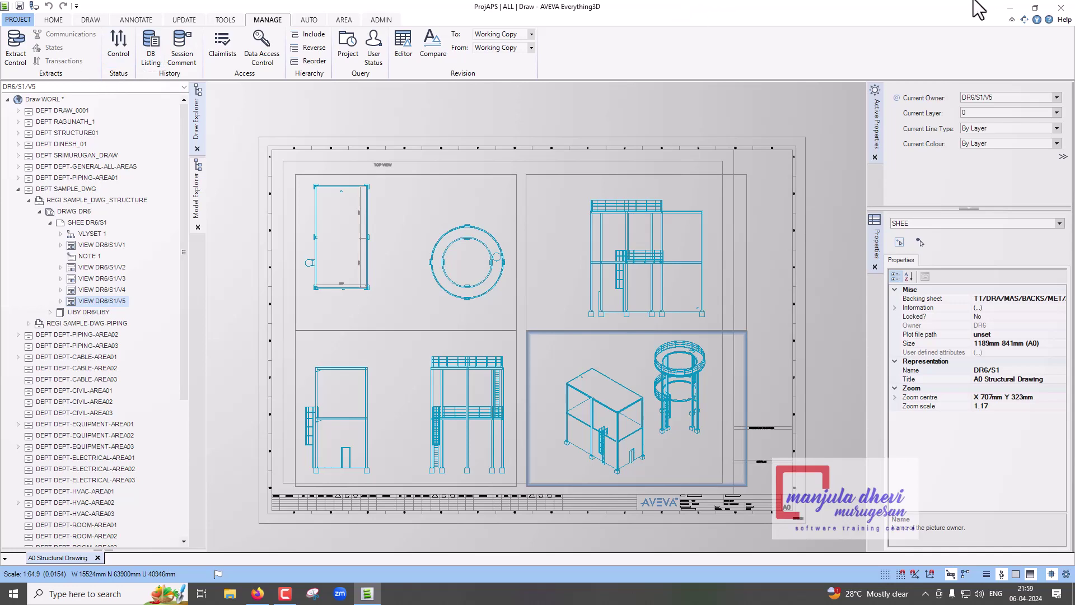
{"action": "left_click", "coordinate": [1010, 8]}
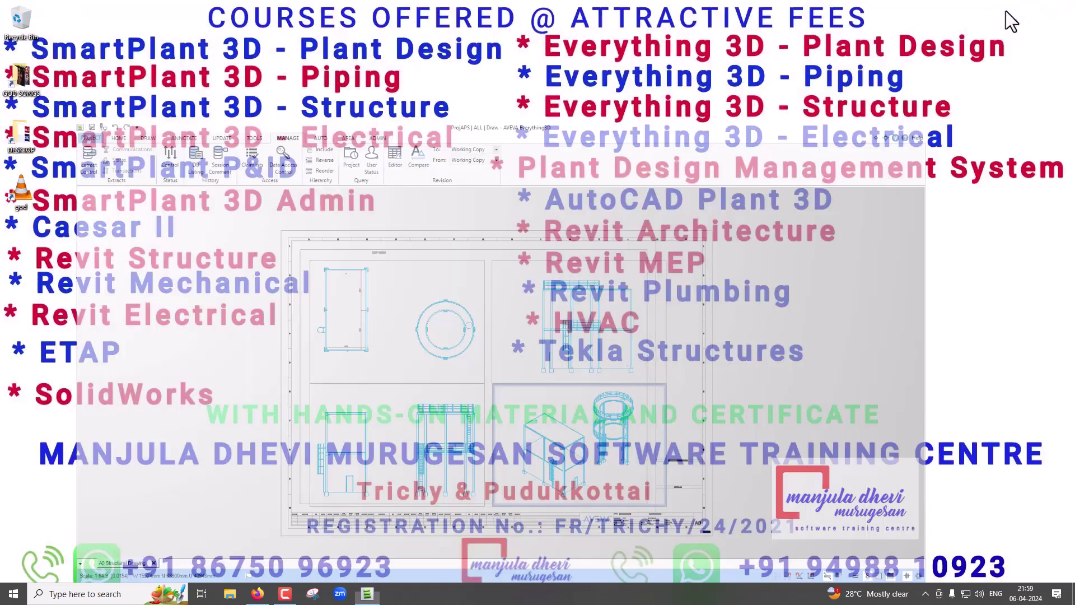